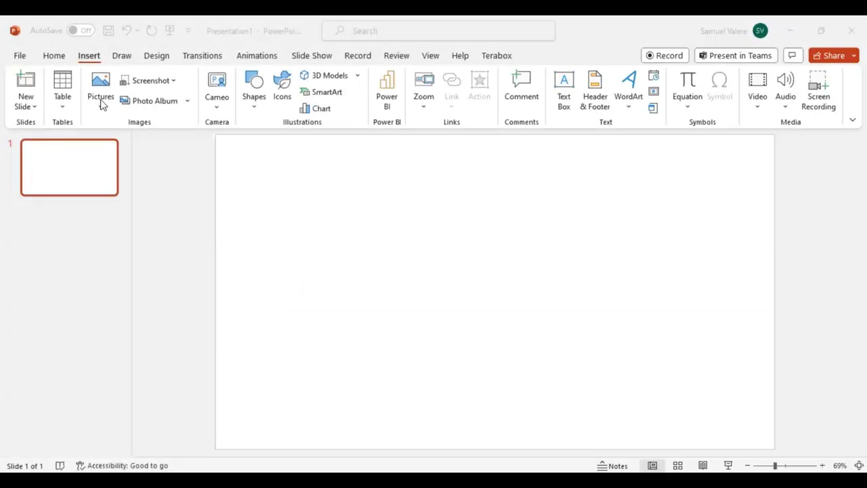
- Insert the M10 portrait picture from this computer onto the blank slide
click(102, 101)
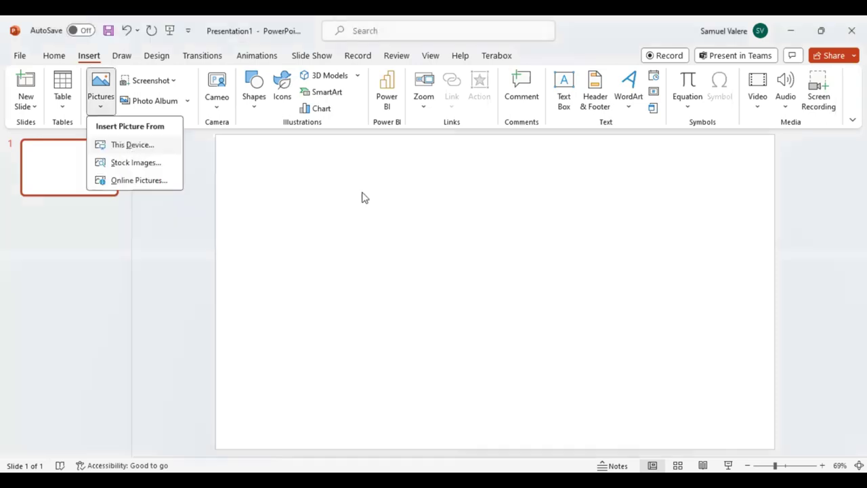
key(Return)
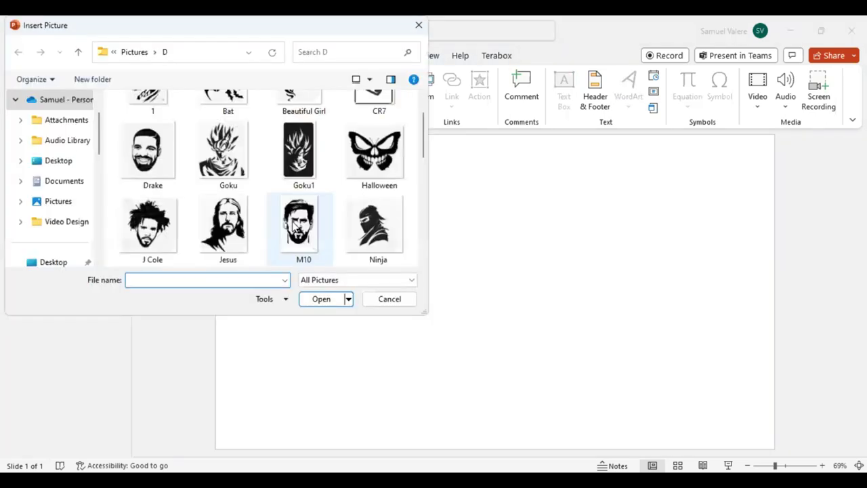
double_click(298, 227)
- Enlarge the portrait to about 7.81 by 5.07 inches and centre it on the slide
drag(574, 415, 614, 457)
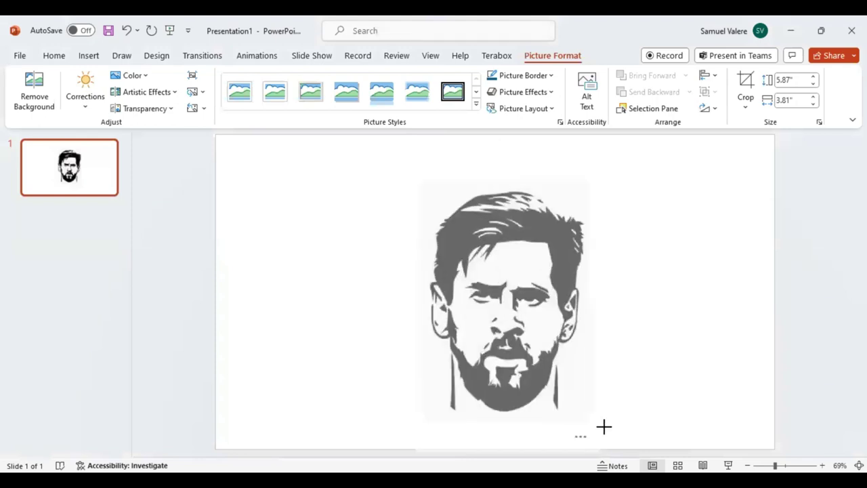
mouse_move(556, 387)
mouse_down()
mouse_move(530, 340)
mouse_move(521, 341)
mouse_up()
drag(600, 445, 606, 456)
drag(532, 352, 523, 338)
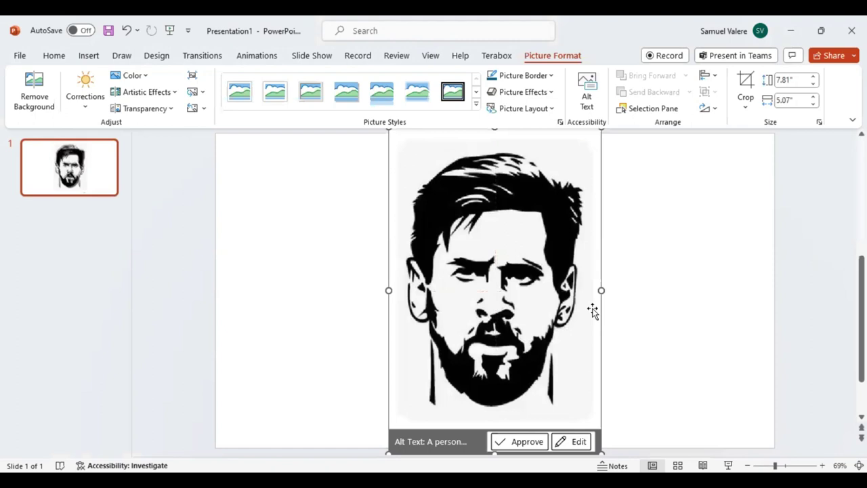
- Set the portrait's picture transparency to 88% in Format Picture
right_click(512, 274)
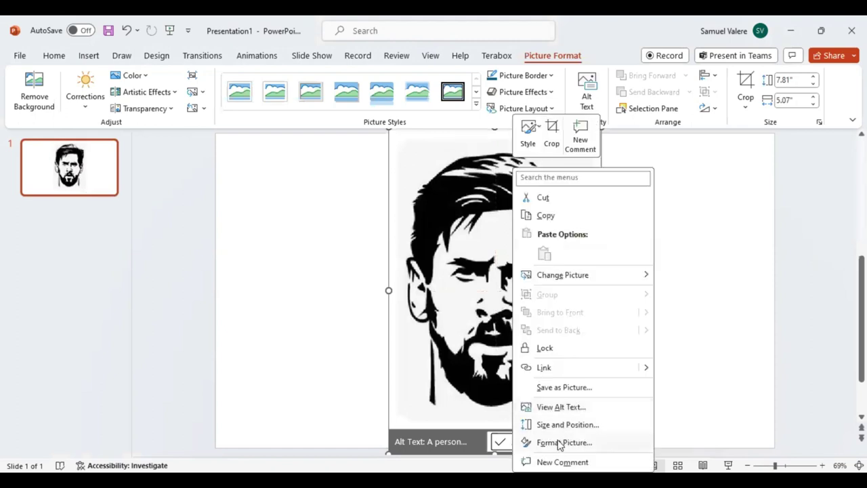
click(559, 444)
click(785, 170)
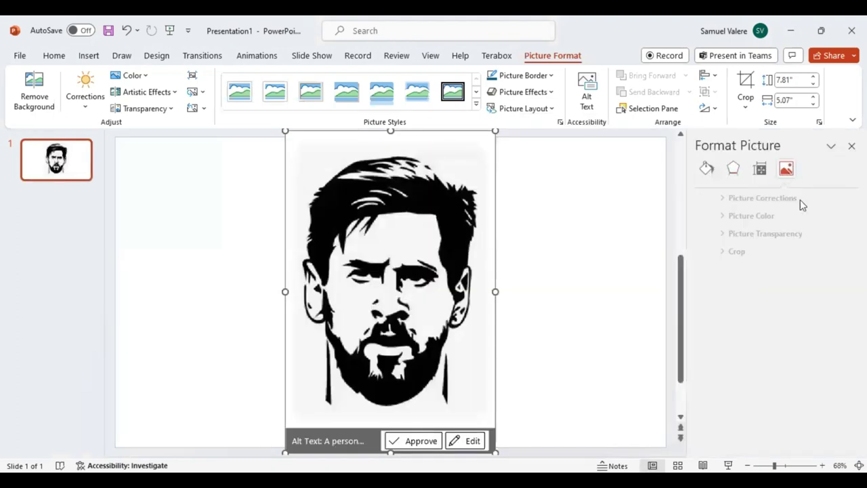
click(745, 239)
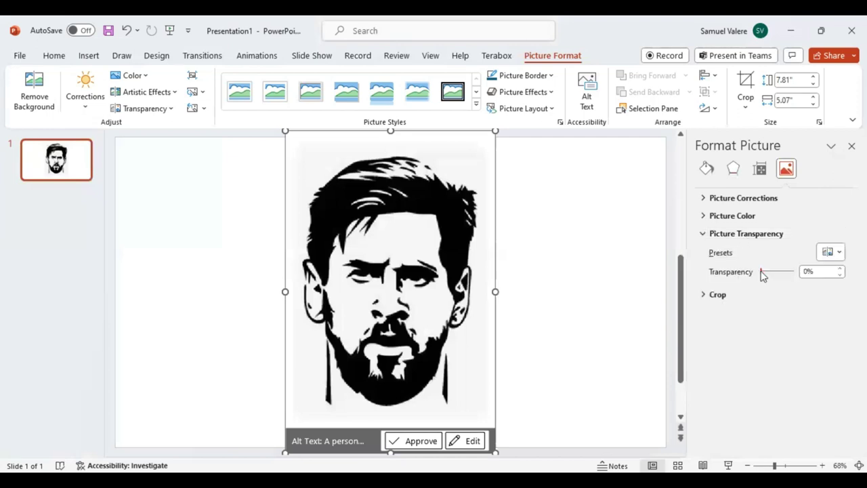
drag(778, 273, 790, 276)
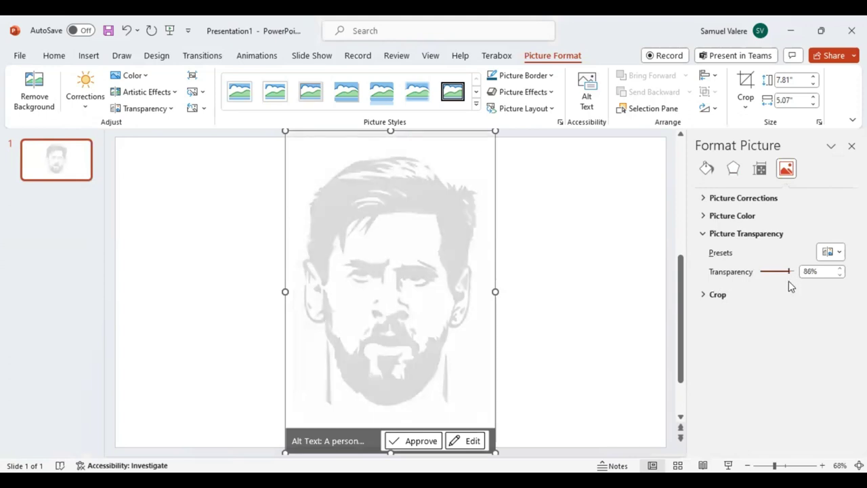
- Zoom in on the faded portrait, ready for tracing
click(782, 466)
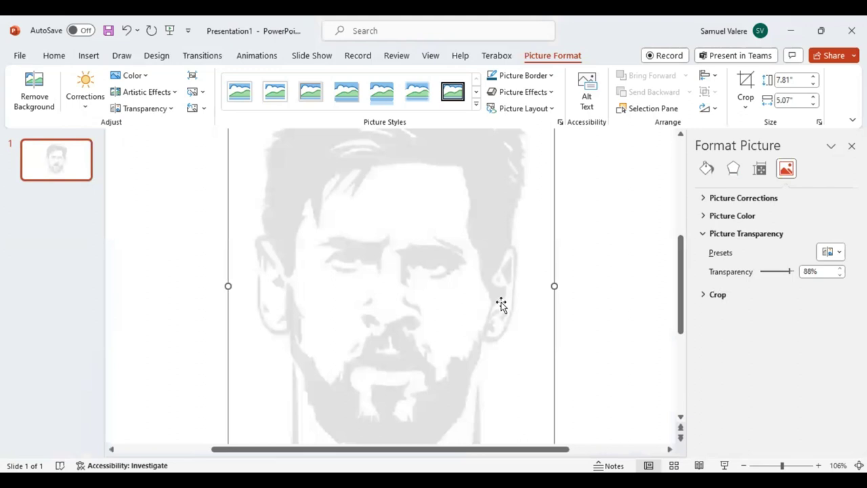
scroll(502, 305, down, 1)
scroll(507, 304, down, 1)
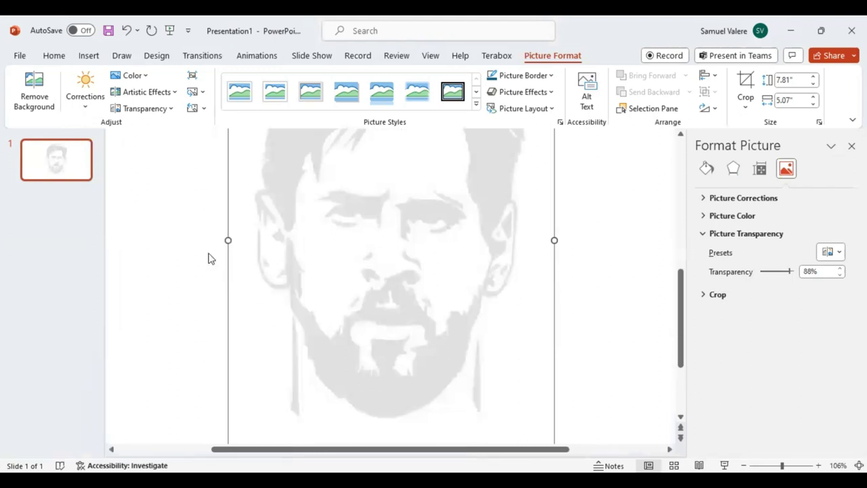
click(88, 56)
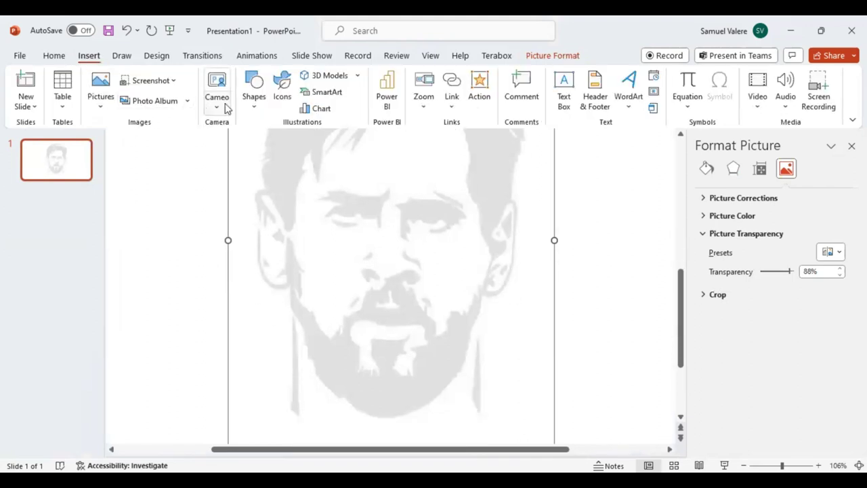
- Trace a closed freeform shape down the left edge of the beard
click(251, 115)
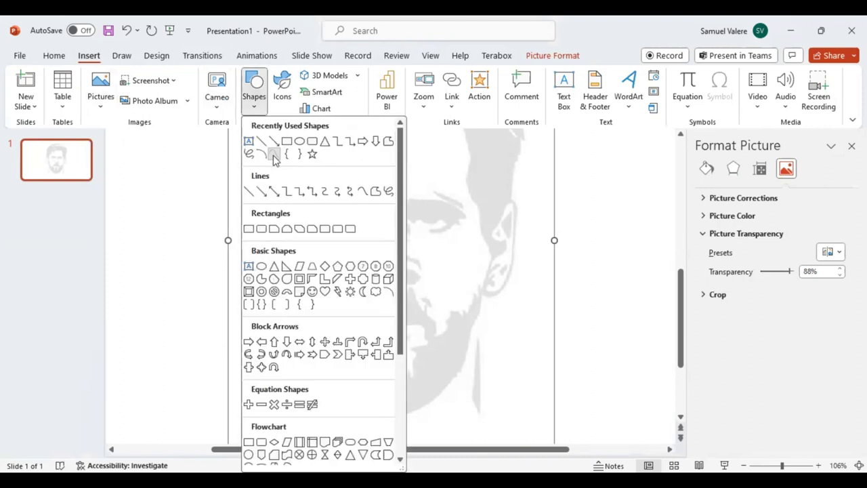
click(273, 155)
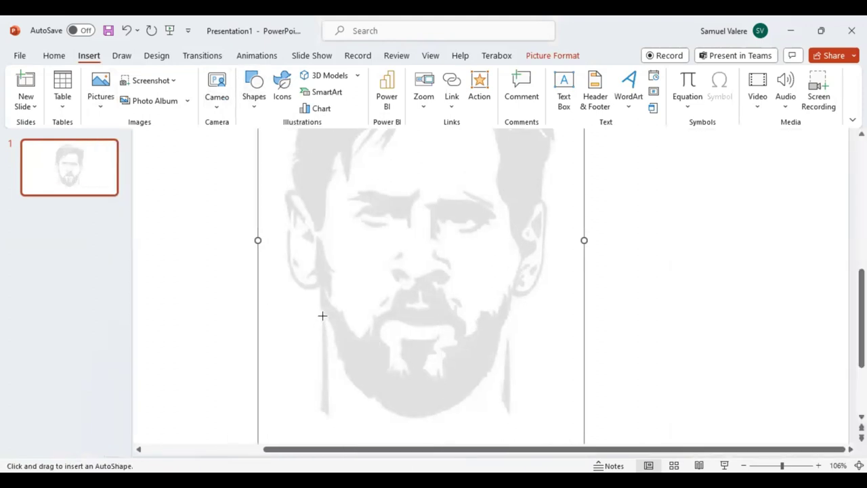
mouse_move(323, 315)
mouse_down()
mouse_move(322, 413)
mouse_move(327, 336)
mouse_up()
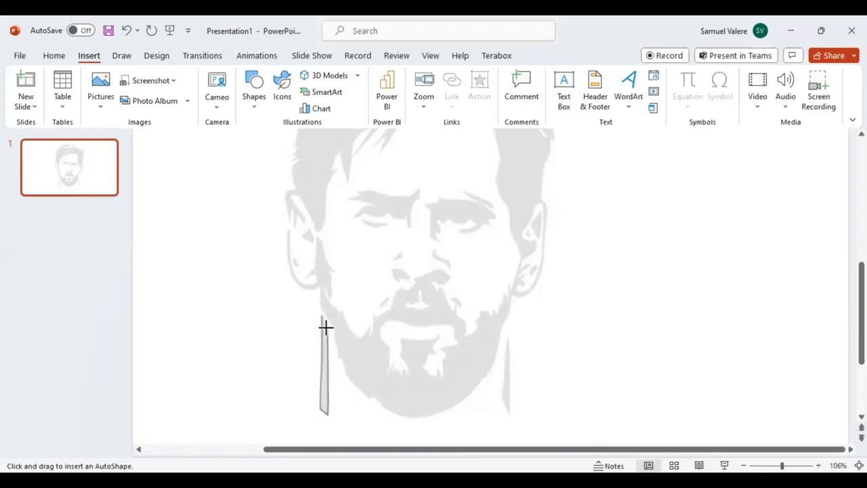
click(322, 315)
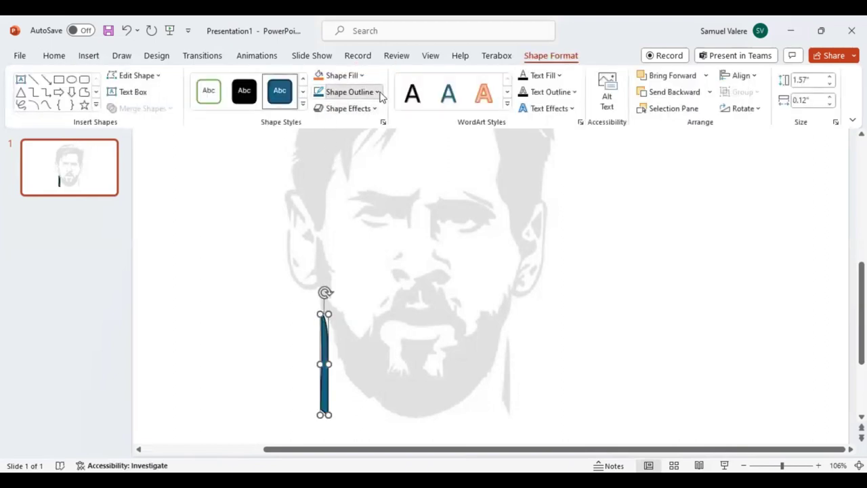
- Give the beard shape no outline and a solid black fill, then begin a curve beside the mustache
click(377, 92)
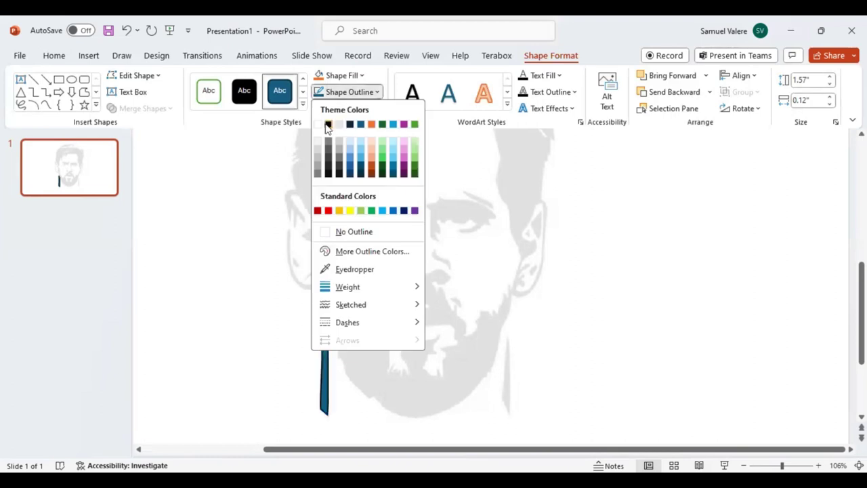
click(322, 231)
click(342, 76)
click(328, 108)
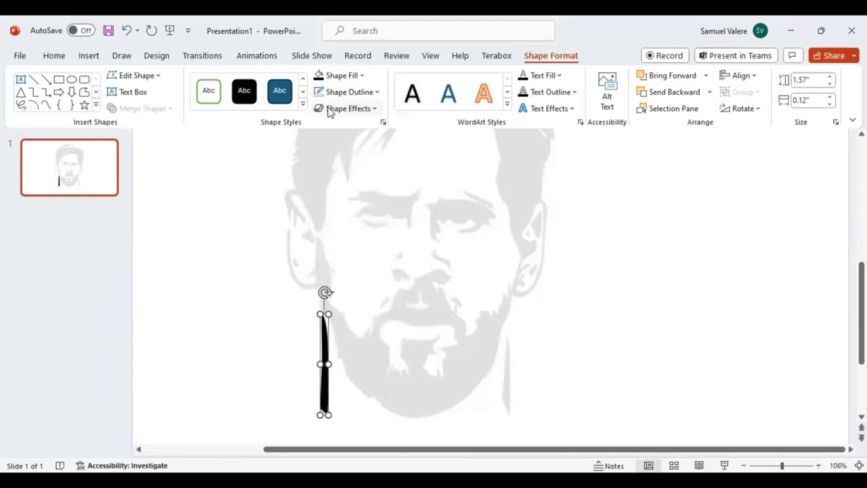
click(46, 105)
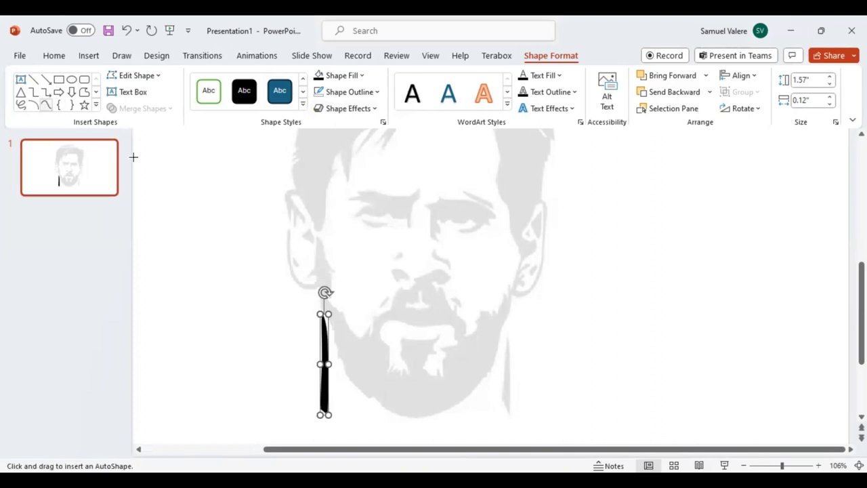
click(380, 304)
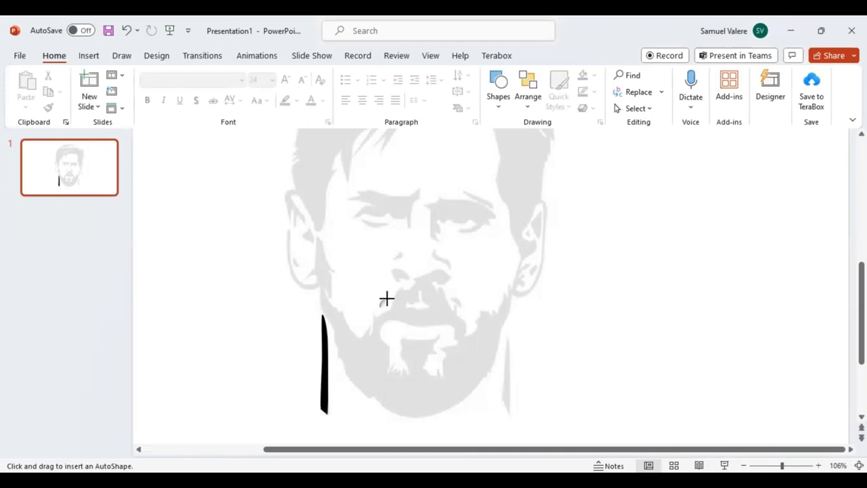
- Draw small freeform curves on the left and right sides of the mustache
double_click(381, 305)
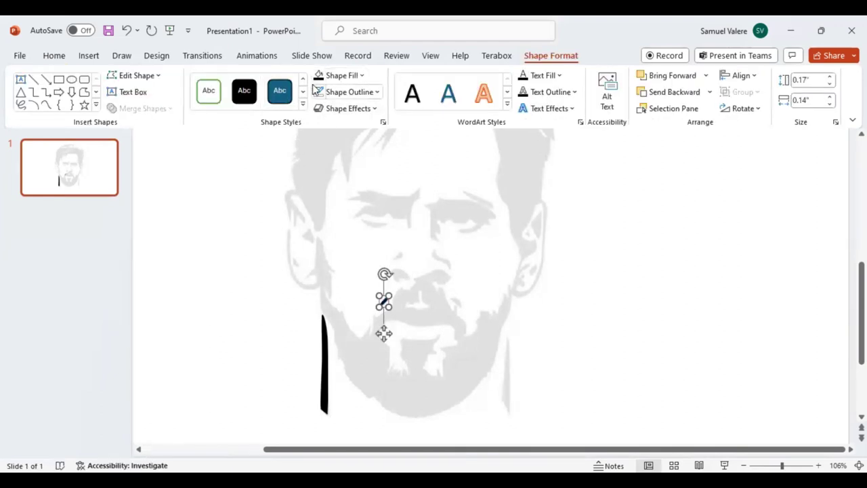
click(46, 105)
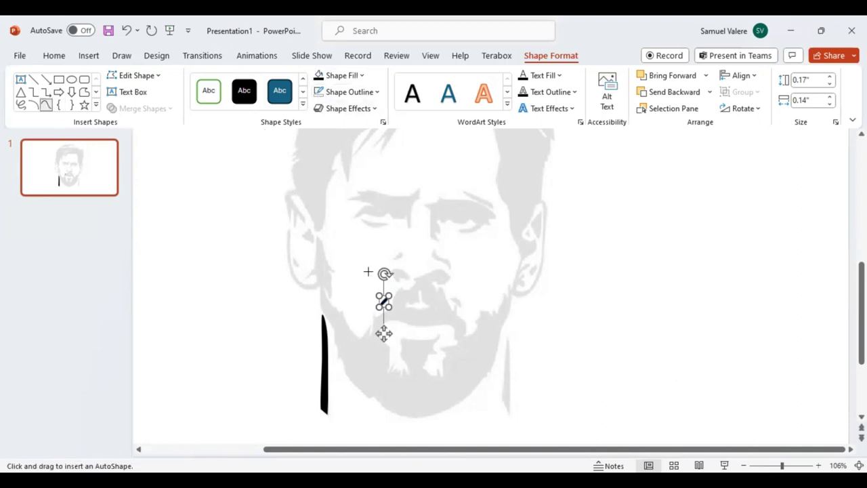
click(451, 297)
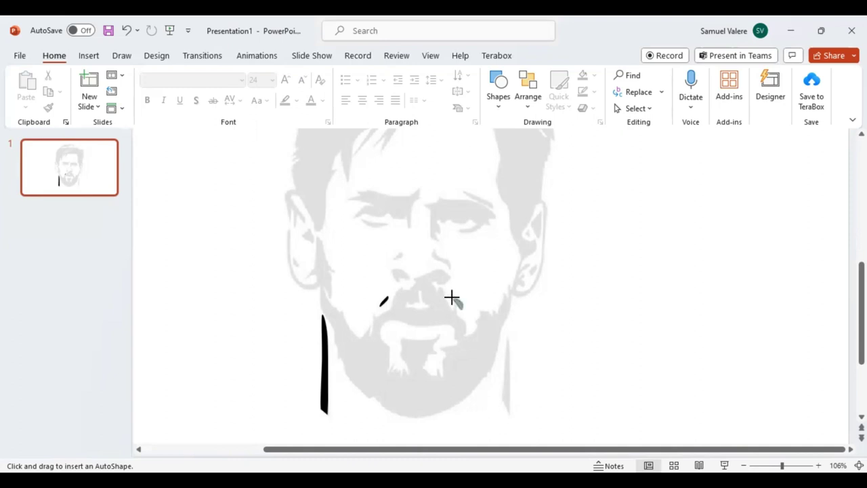
click(447, 294)
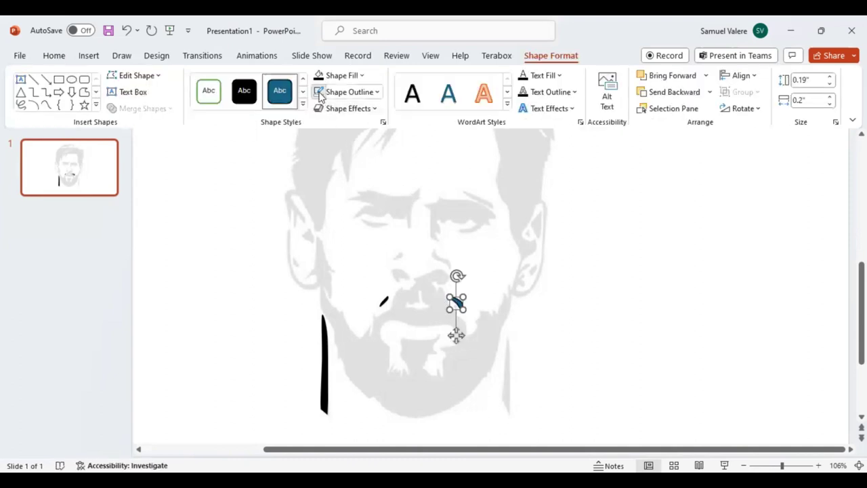
- Trace the underside of the nose and fill it solid black
click(46, 105)
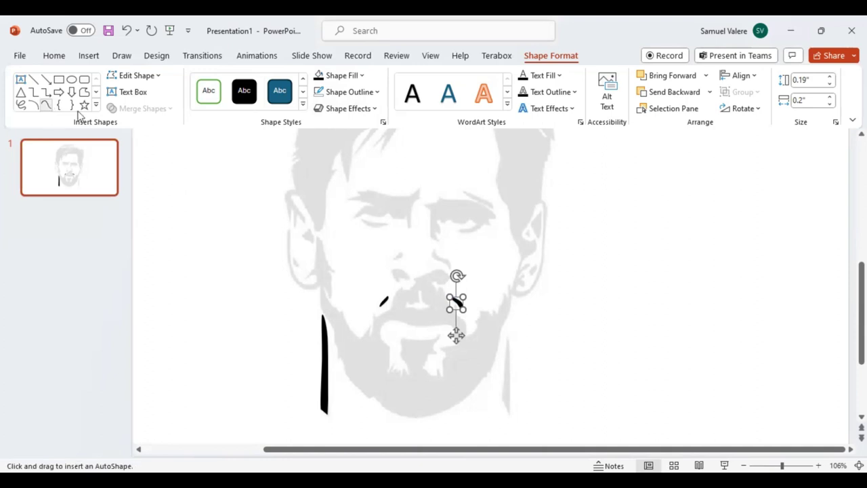
click(434, 248)
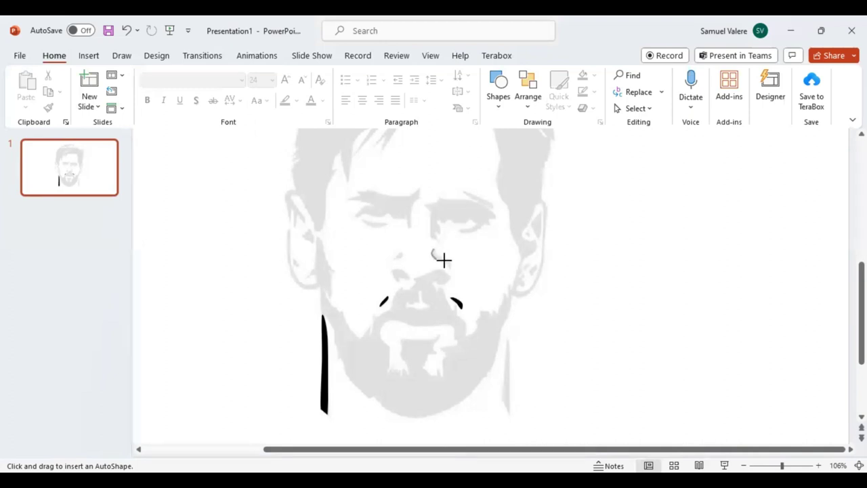
mouse_move(444, 260)
mouse_down()
mouse_move(449, 267)
mouse_move(435, 252)
mouse_up()
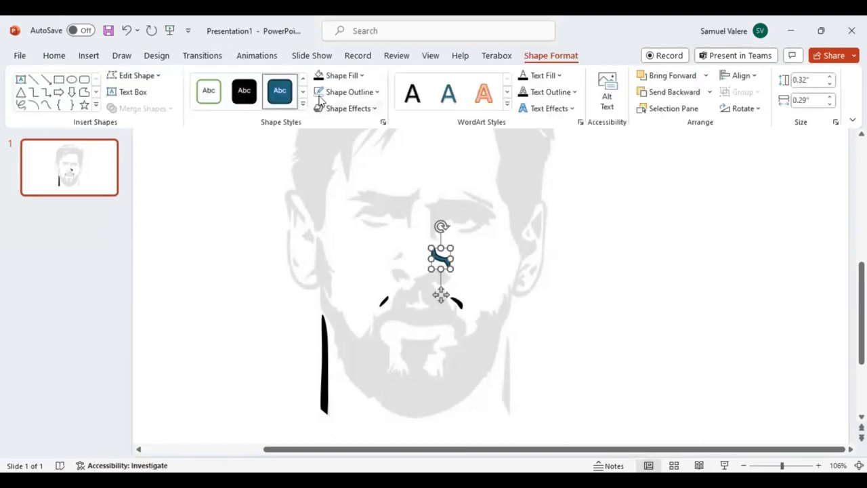
click(318, 75)
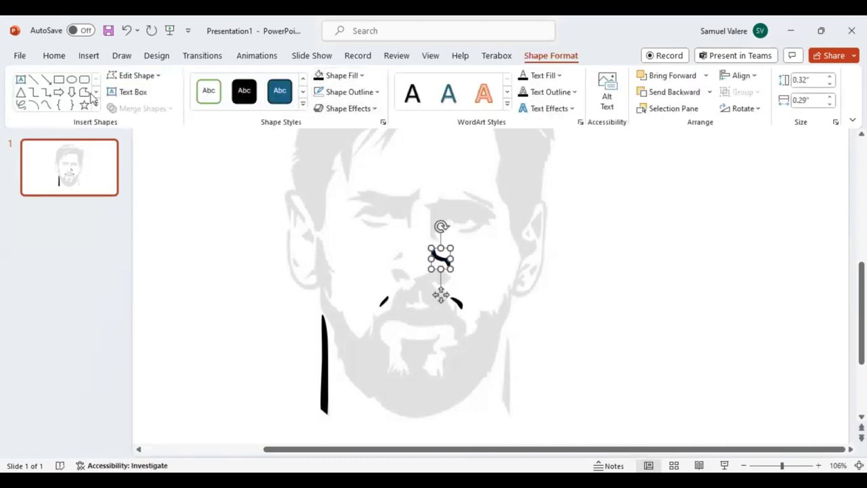
- Trace the left nostril and the dark nose tip, filling the tip black
click(45, 105)
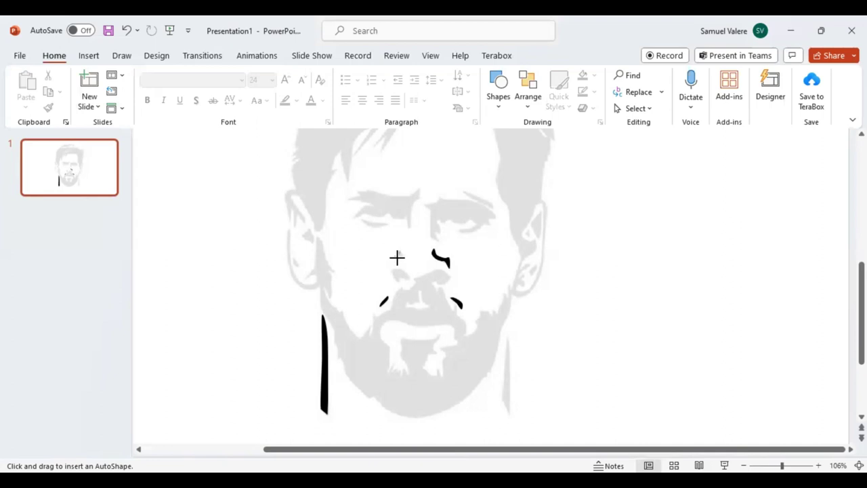
drag(399, 257, 399, 252)
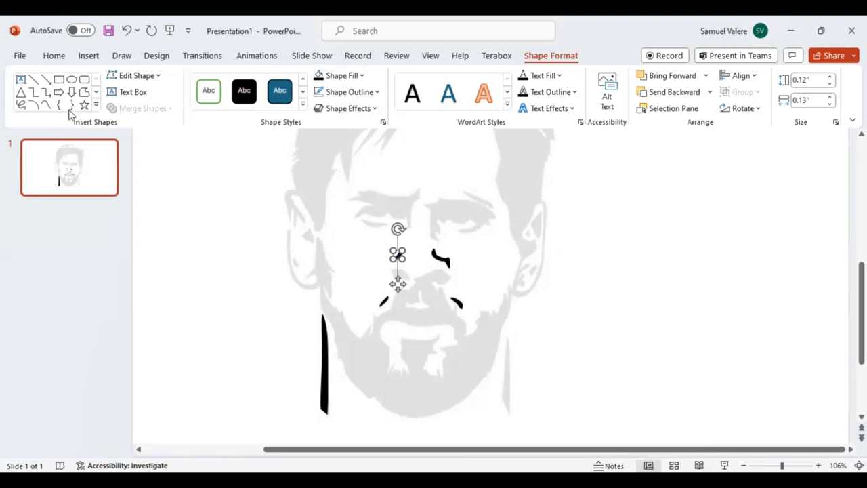
click(45, 105)
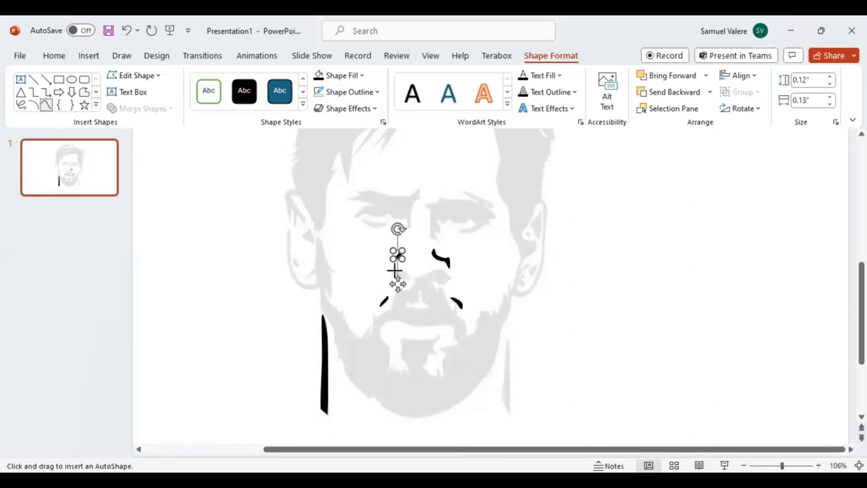
drag(396, 269, 403, 276)
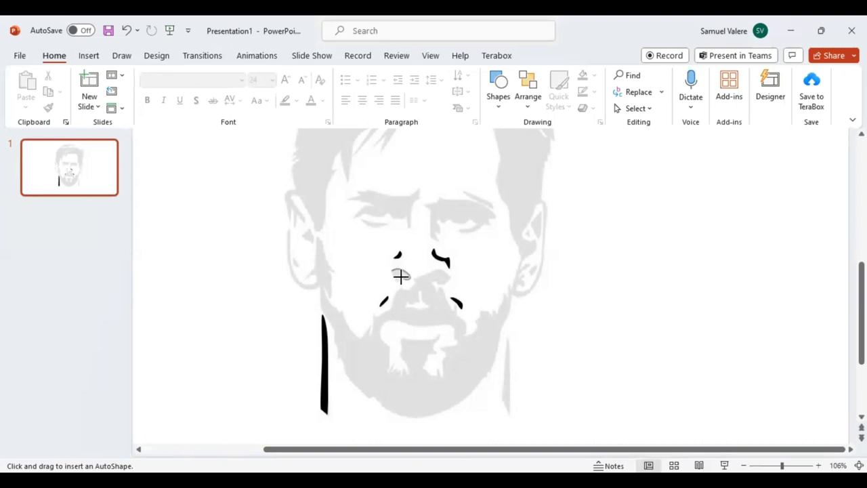
mouse_move(401, 278)
mouse_down()
mouse_move(393, 271)
mouse_move(398, 278)
mouse_up()
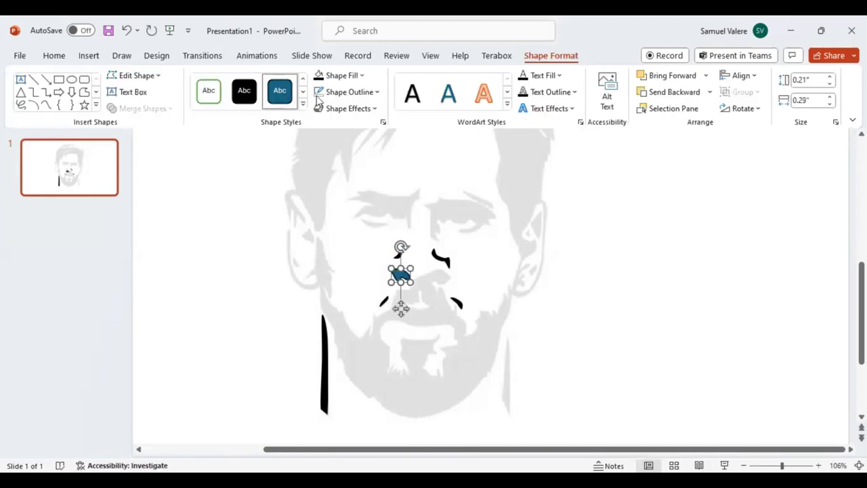
click(323, 76)
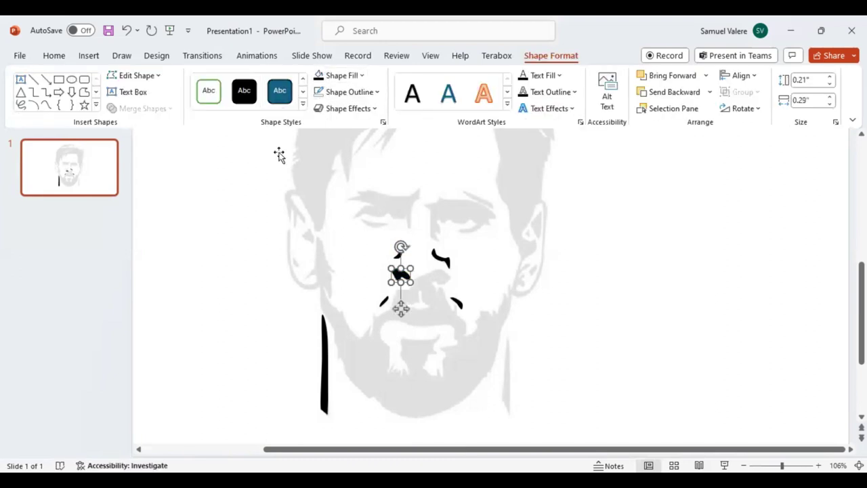
- Trace the right eyebrow line and left eye line, and begin the right eye outline
click(46, 106)
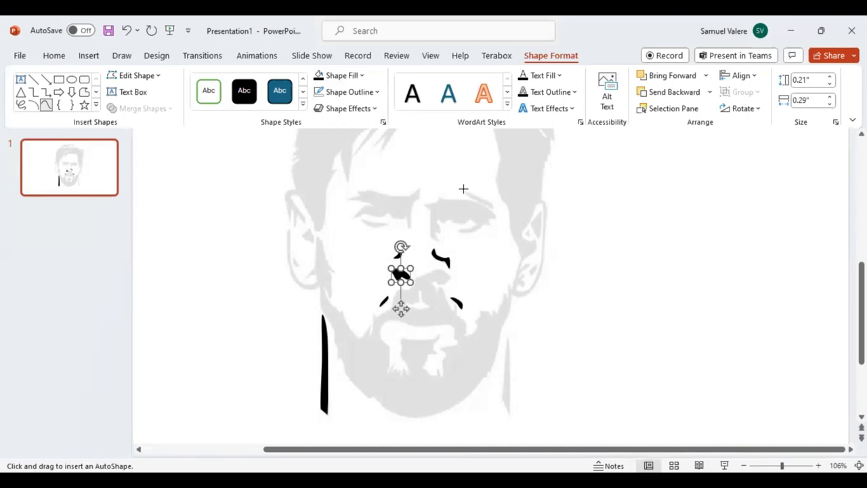
drag(467, 189, 493, 201)
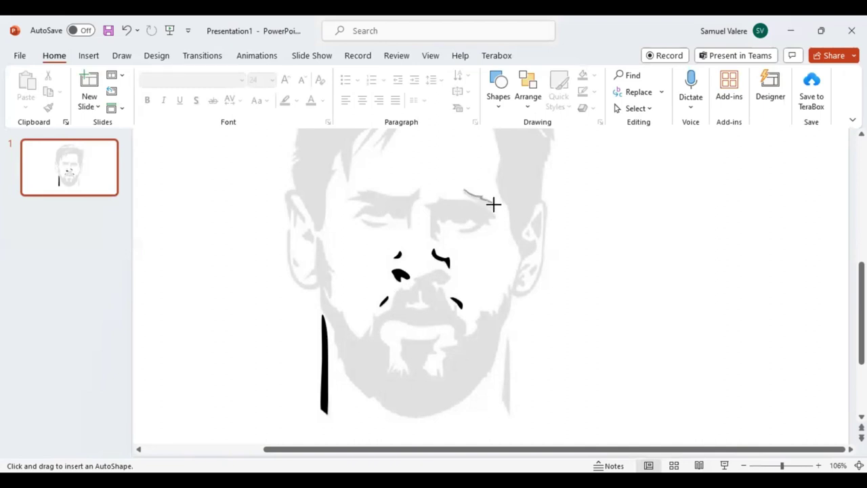
drag(493, 206, 460, 191)
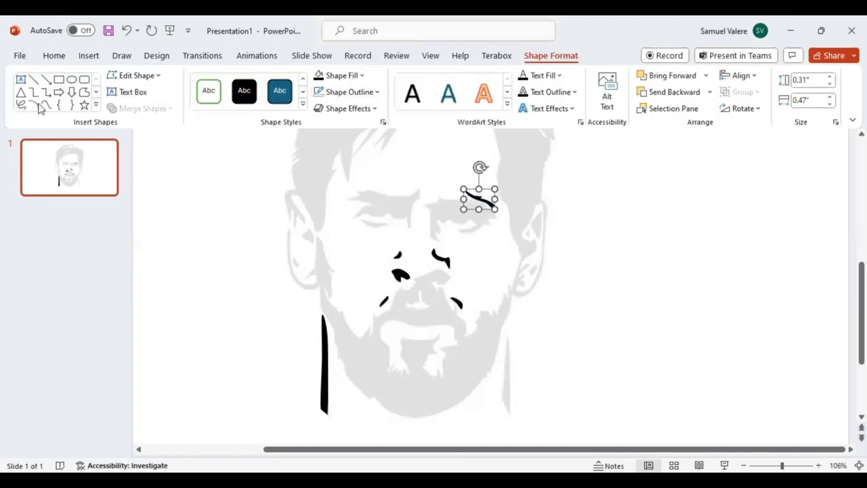
click(45, 105)
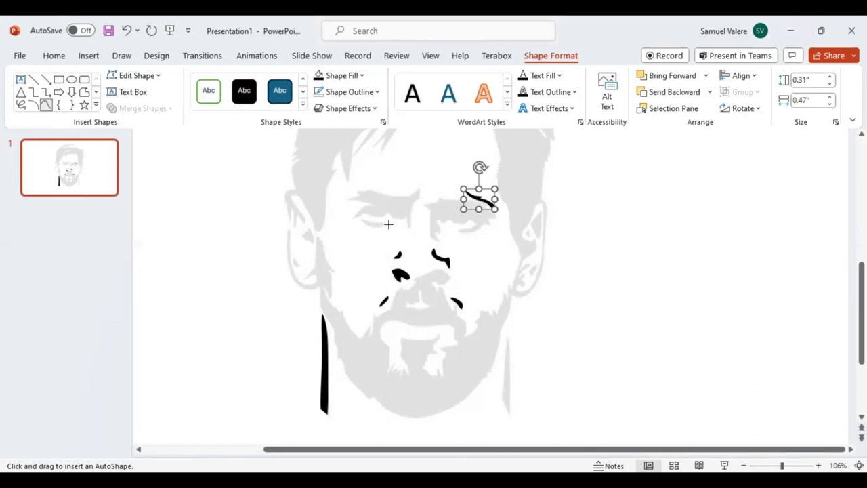
mouse_move(388, 224)
mouse_down()
mouse_move(361, 220)
mouse_move(385, 221)
mouse_up()
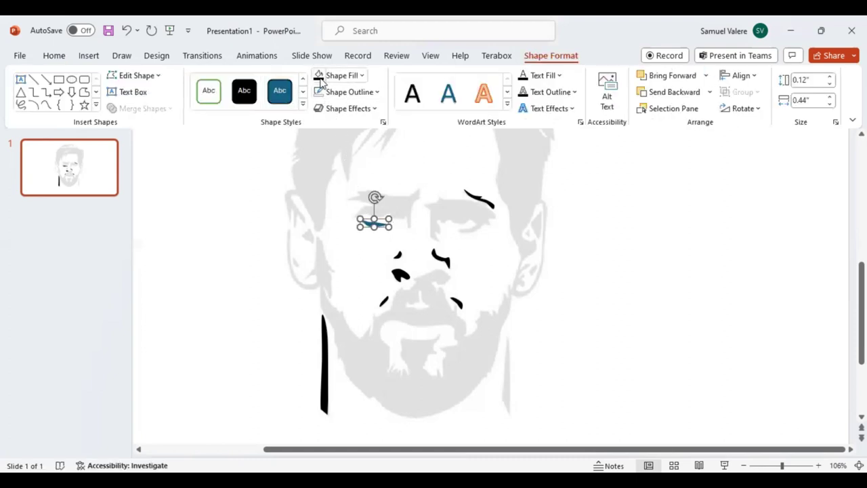
click(46, 105)
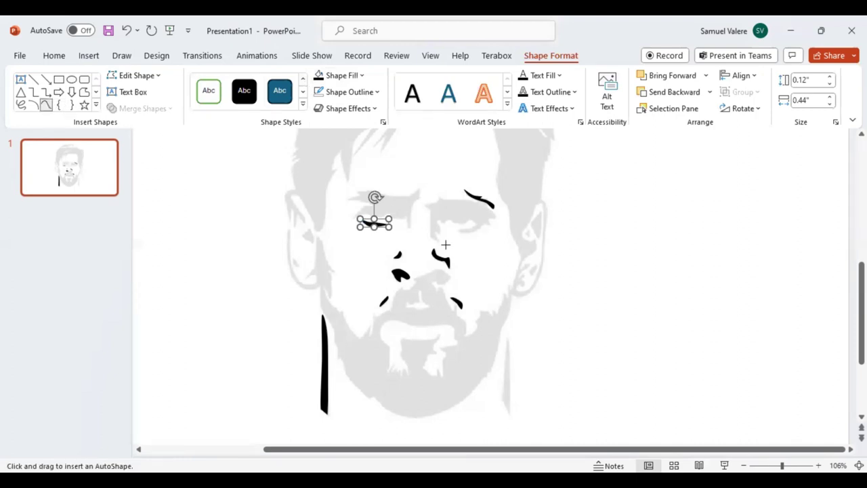
mouse_move(439, 240)
mouse_down()
mouse_move(425, 204)
mouse_move(437, 200)
mouse_up()
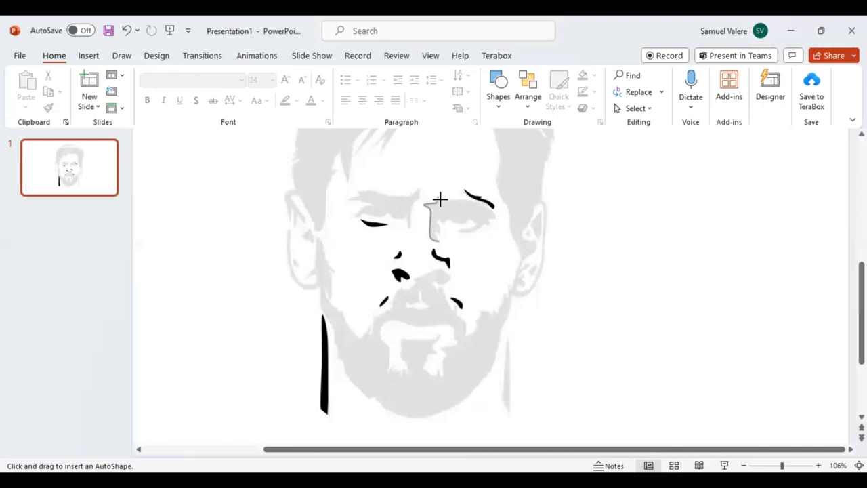
- Outline the shadowed right eye and brow region as a closed shape filled black
mouse_move(455, 199)
mouse_down()
mouse_move(493, 214)
mouse_move(457, 231)
mouse_move(475, 223)
mouse_up()
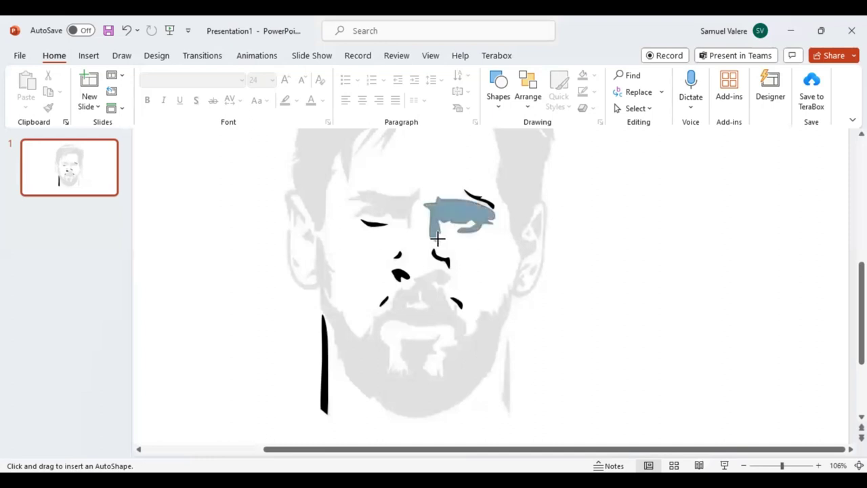
click(436, 237)
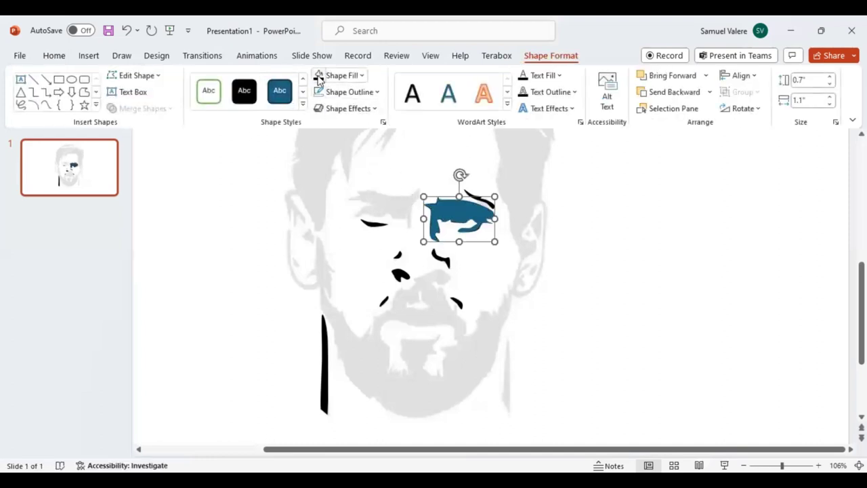
click(318, 78)
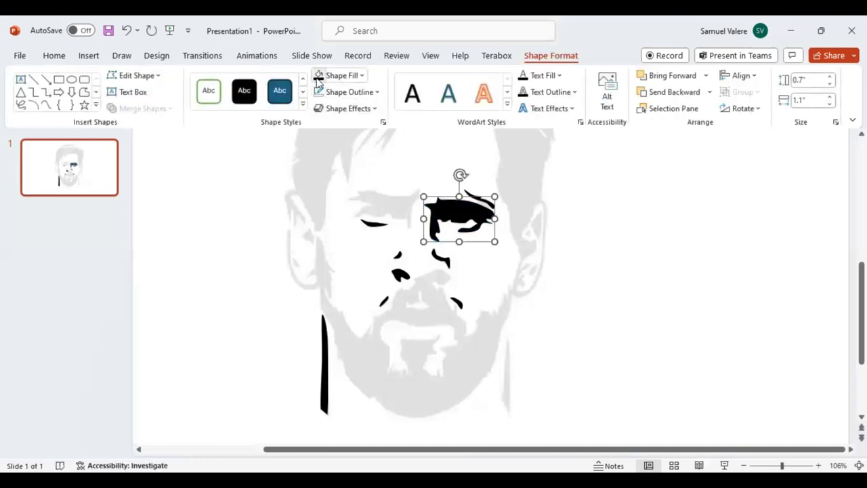
click(45, 105)
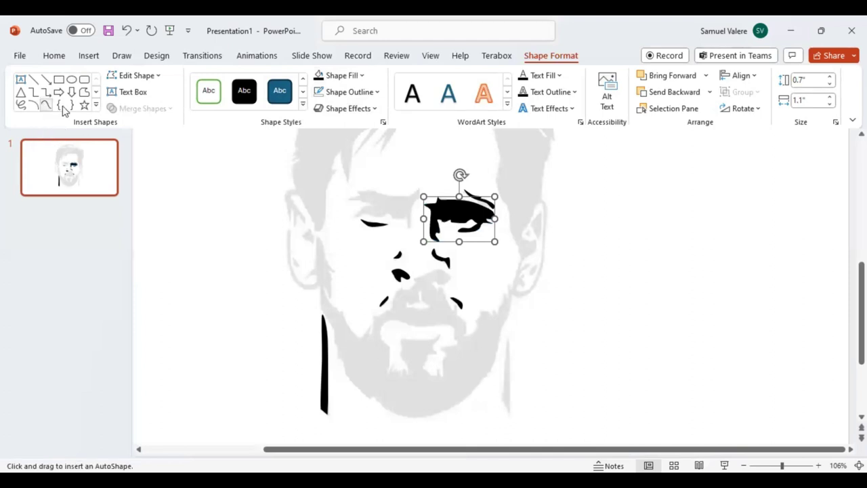
click(417, 187)
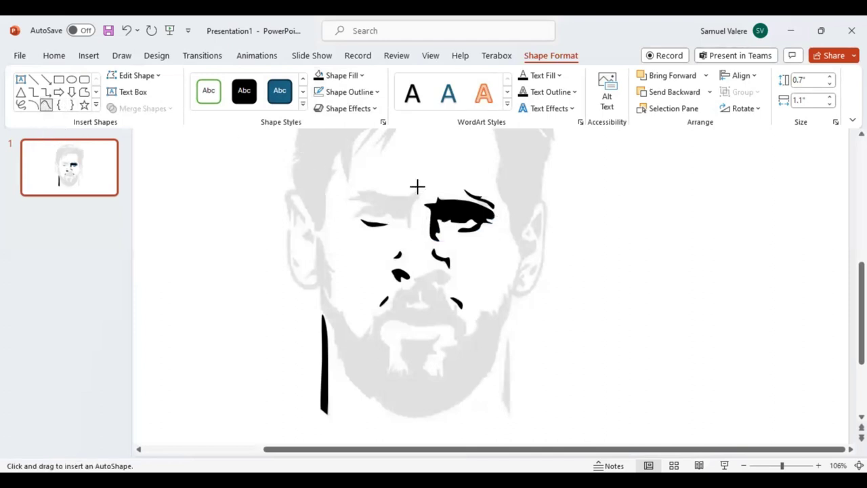
- Trace the left eyebrow and eye area as a freeform shape filled black
mouse_move(399, 196)
mouse_down()
mouse_move(370, 188)
mouse_move(346, 197)
mouse_move(372, 202)
mouse_move(351, 217)
mouse_move(387, 212)
mouse_move(405, 215)
mouse_move(409, 226)
mouse_move(418, 191)
mouse_up()
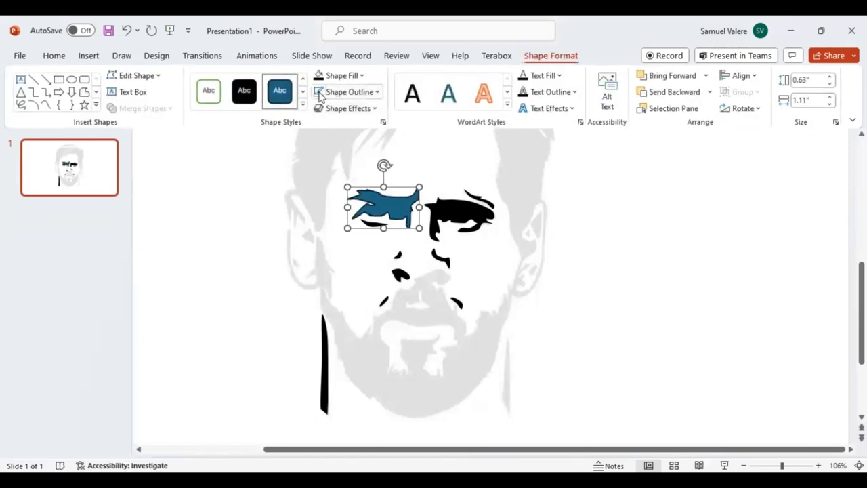
click(317, 77)
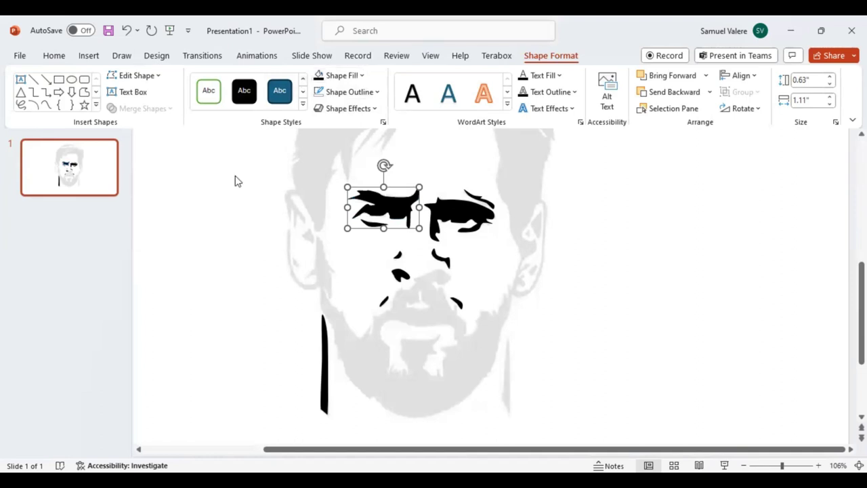
click(45, 106)
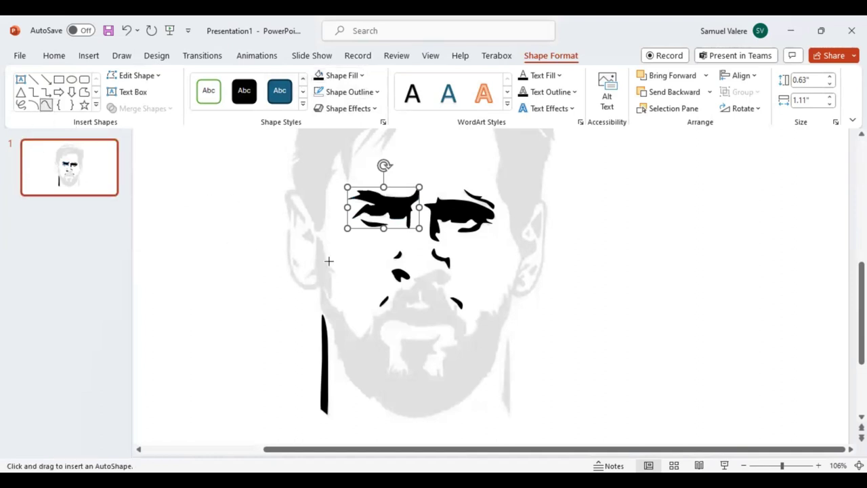
click(417, 291)
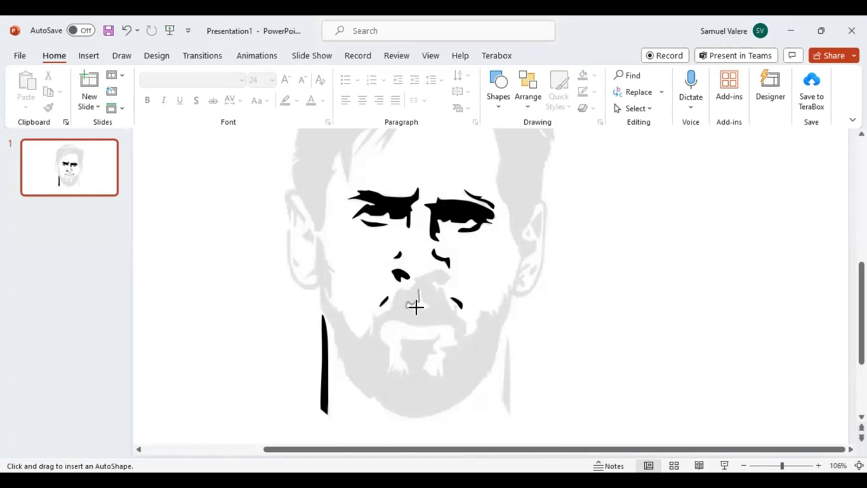
- Outline a small freeform shape under the nose at the centre of the upper lip
click(415, 306)
click(418, 290)
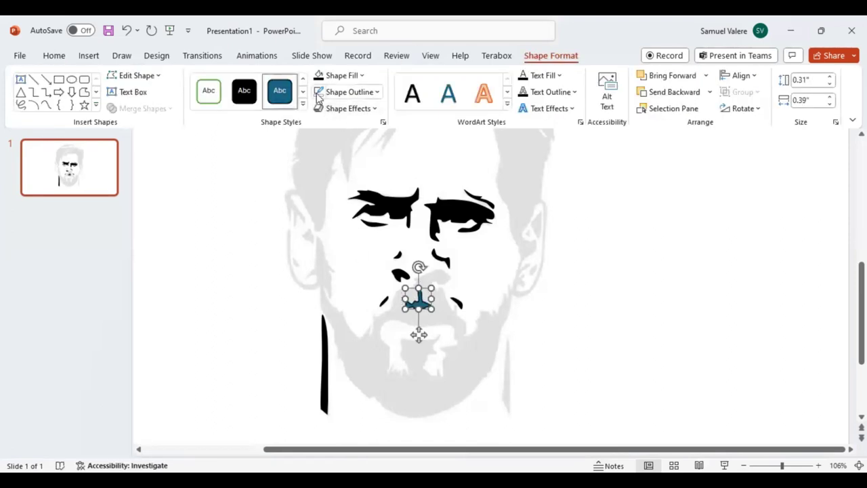
click(46, 105)
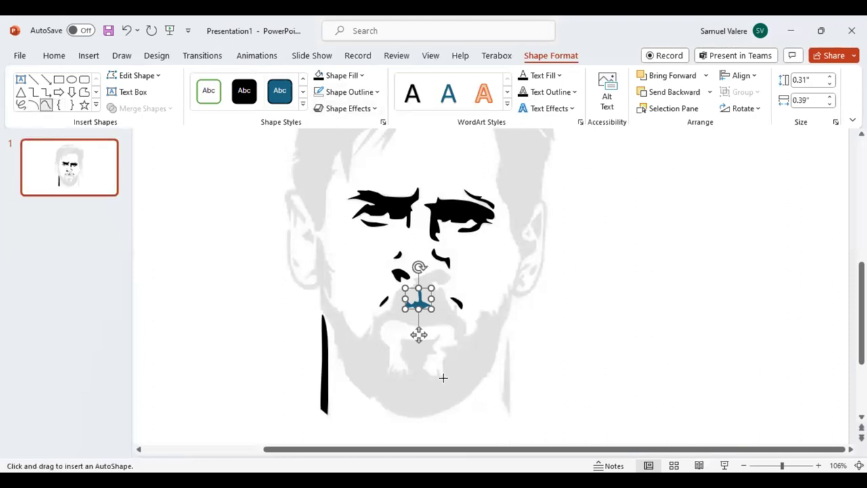
click(441, 375)
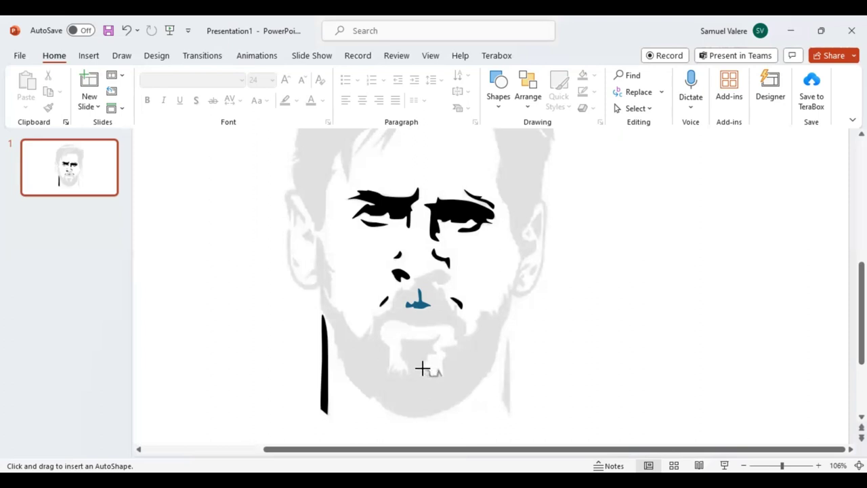
- Trace the dark chin beard patch below the lower lip as a closed freeform shape
mouse_move(422, 366)
mouse_down()
mouse_move(440, 334)
mouse_move(399, 339)
mouse_move(409, 375)
mouse_move(403, 367)
mouse_move(400, 378)
mouse_move(401, 368)
mouse_move(390, 372)
mouse_move(379, 335)
mouse_up()
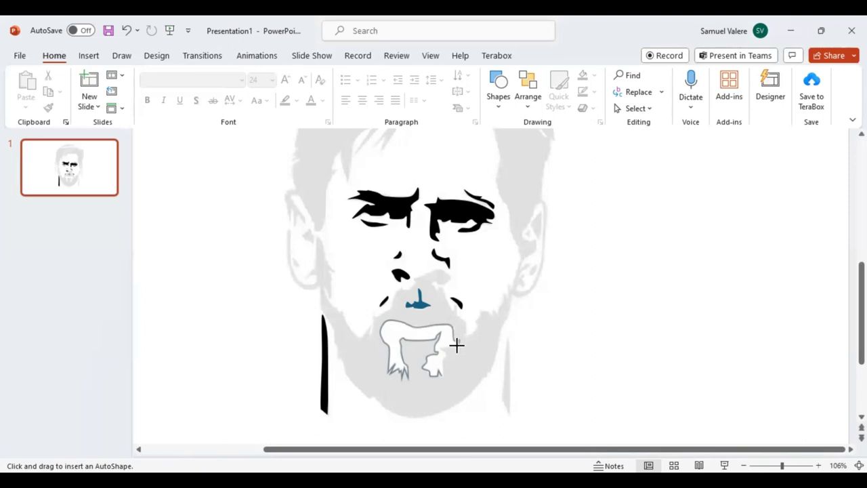
click(460, 339)
click(441, 373)
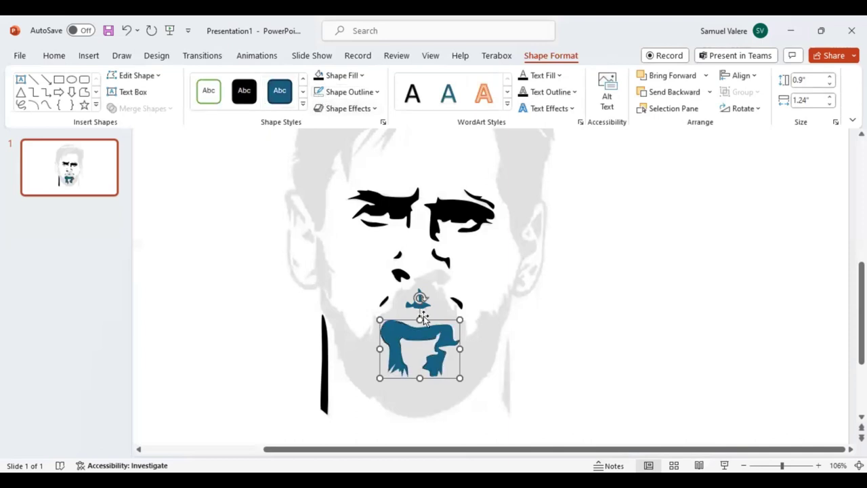
scroll(492, 362, up, 1)
scroll(491, 368, up, 1)
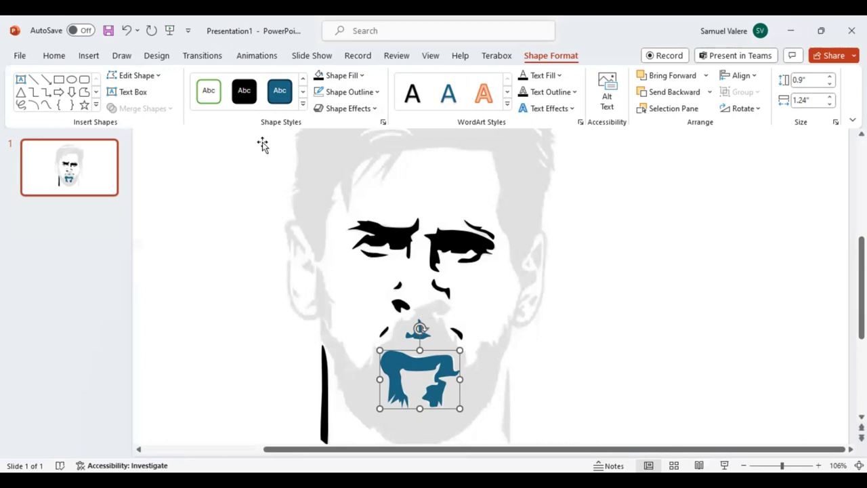
click(45, 104)
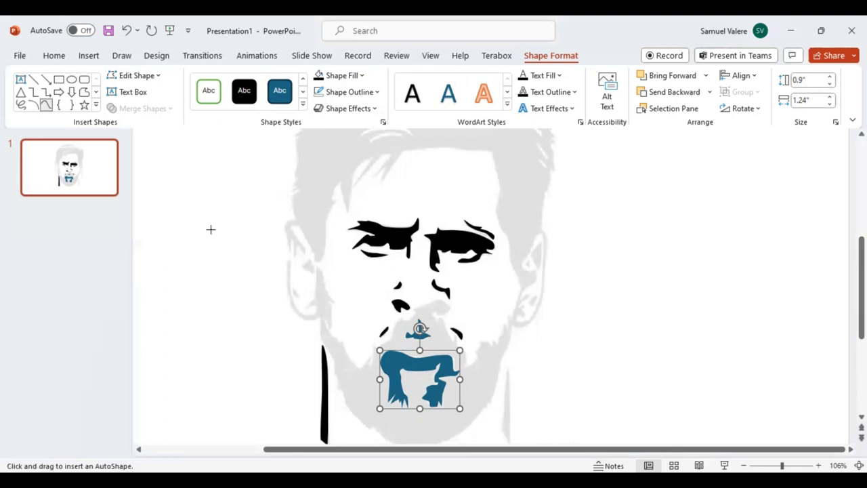
click(307, 258)
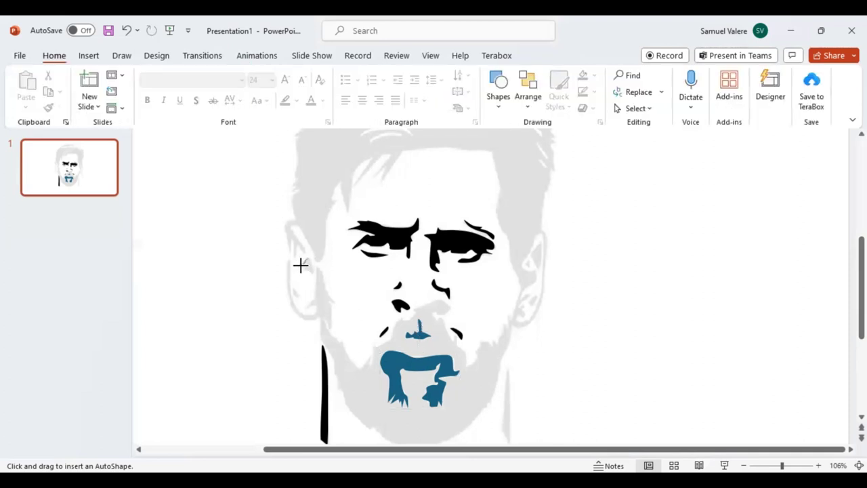
- Draw two small shadow shapes inside the left ear, filling the first one black
drag(300, 265, 313, 270)
mouse_move(312, 265)
mouse_down()
mouse_move(310, 257)
mouse_move(297, 270)
mouse_up()
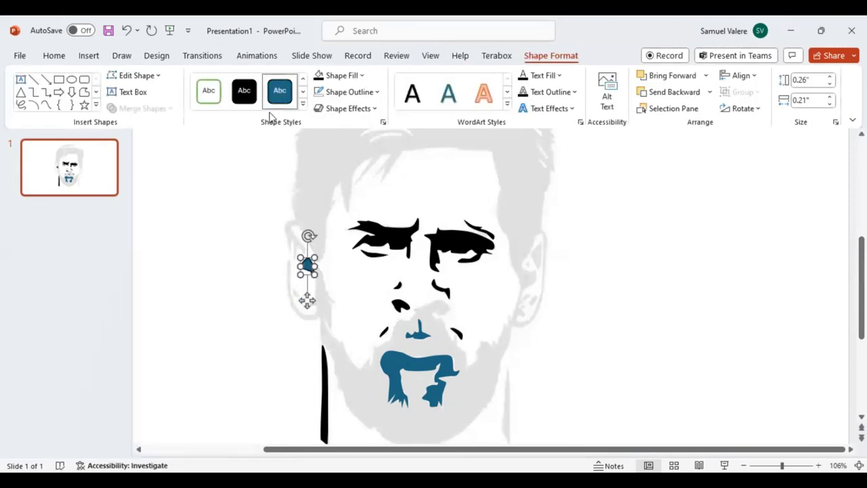
click(319, 76)
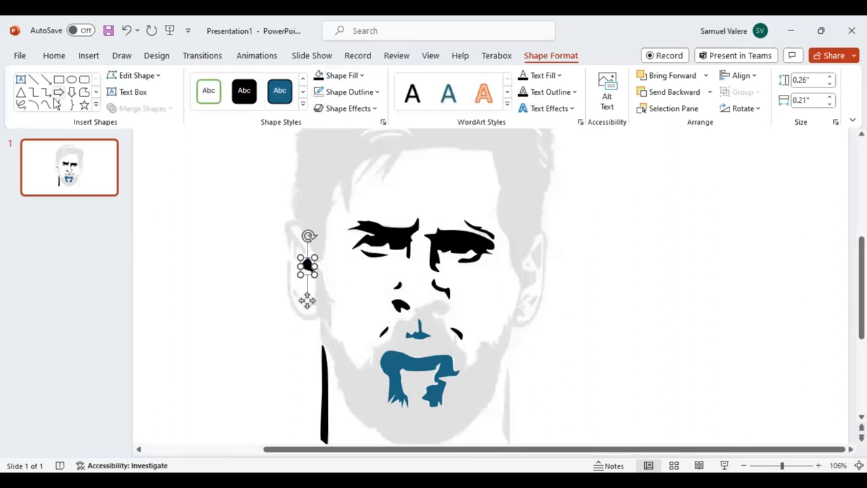
click(46, 105)
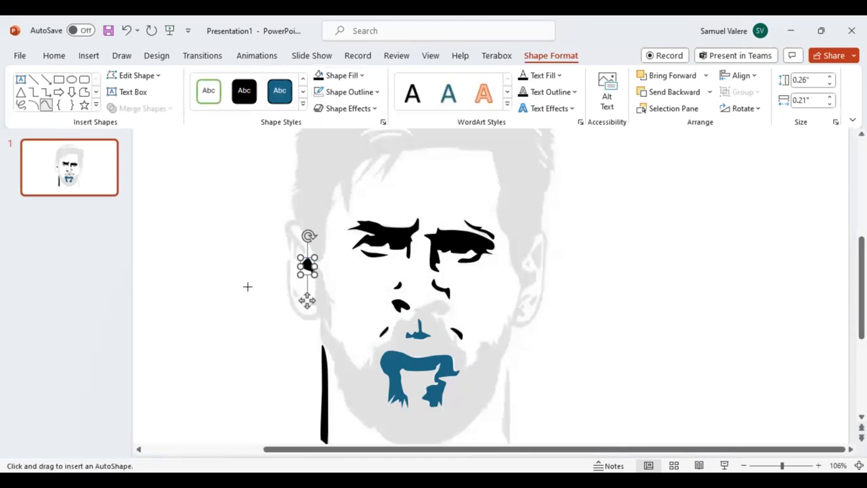
click(292, 288)
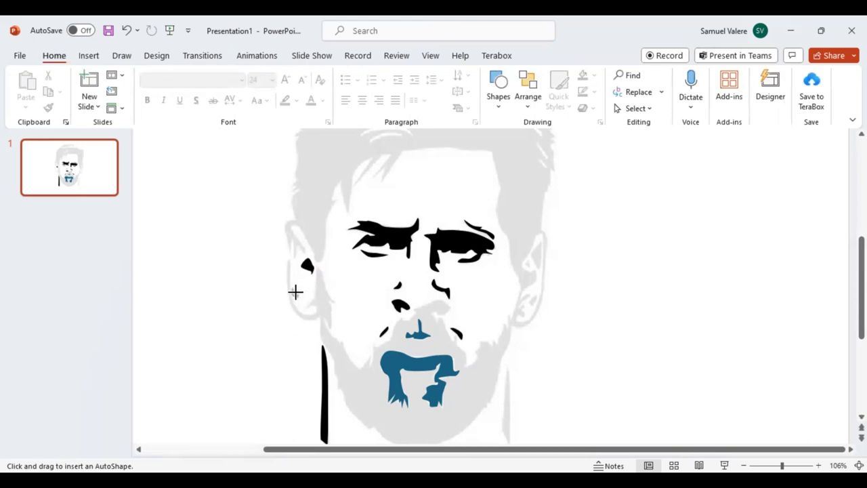
drag(294, 288, 298, 293)
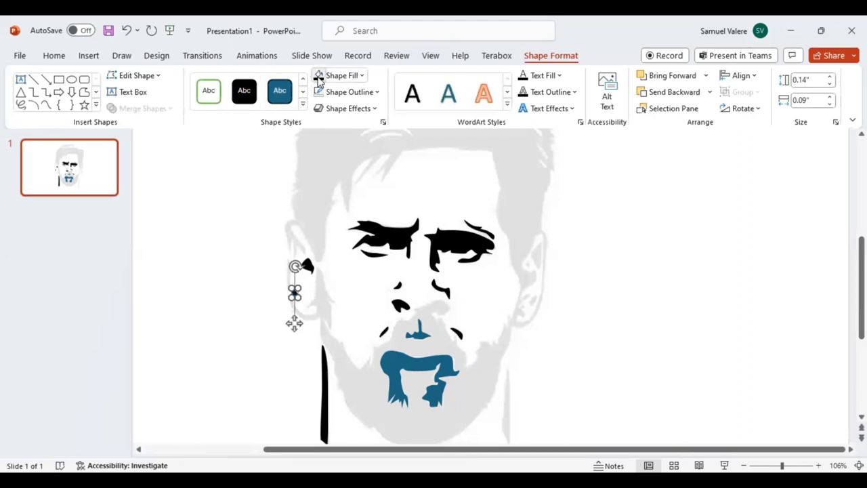
click(46, 105)
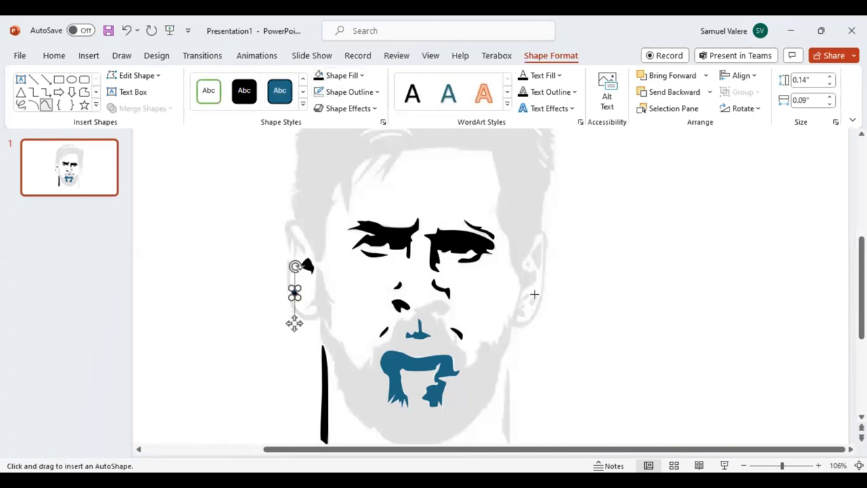
click(534, 294)
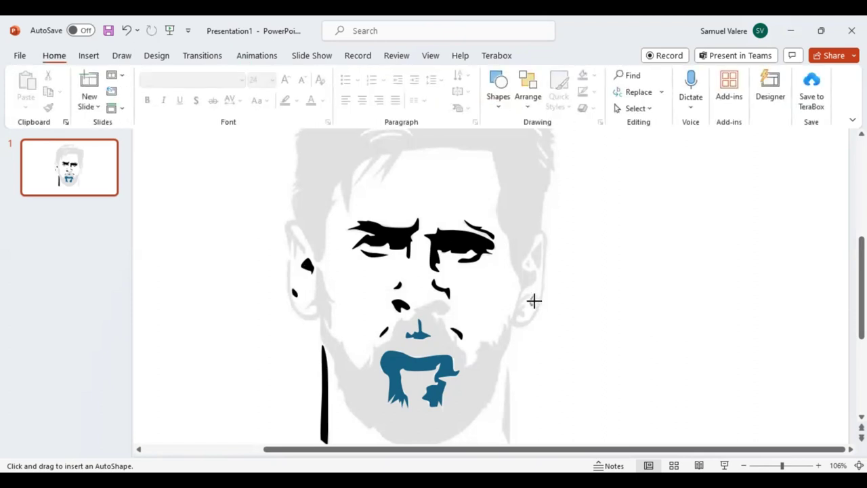
- Draw two small shadow shapes inside the lower right ear
click(533, 302)
click(536, 294)
double_click(535, 294)
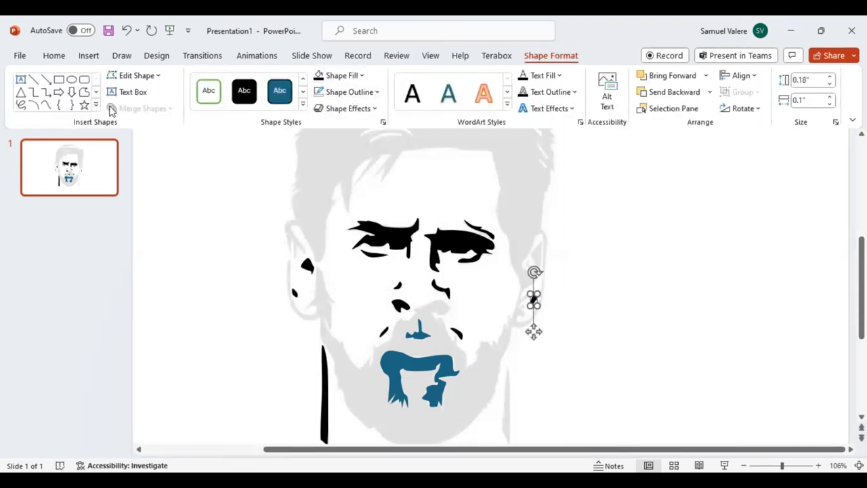
click(45, 105)
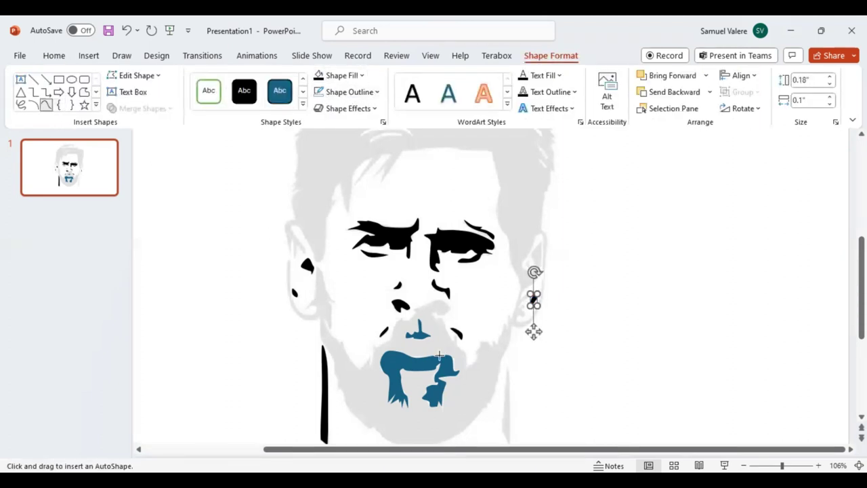
click(524, 263)
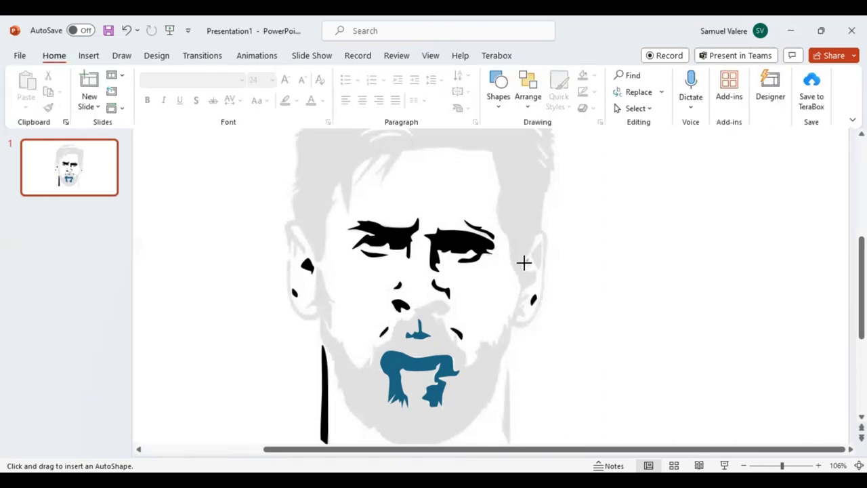
double_click(527, 293)
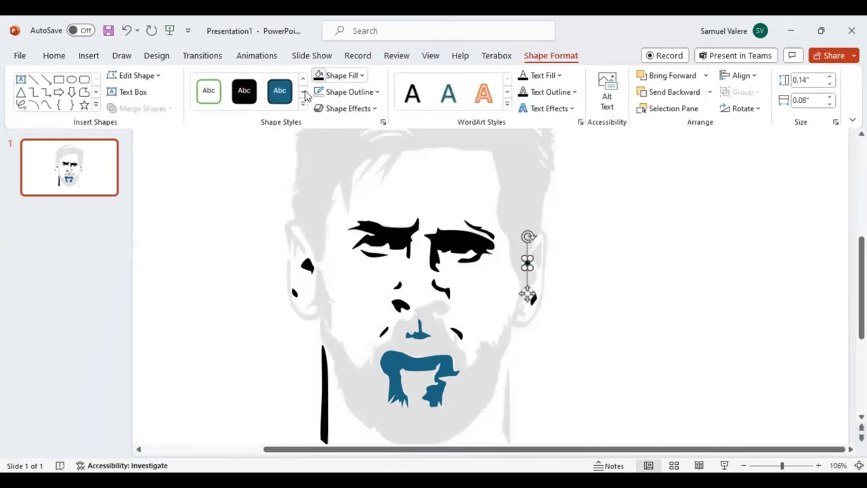
click(45, 105)
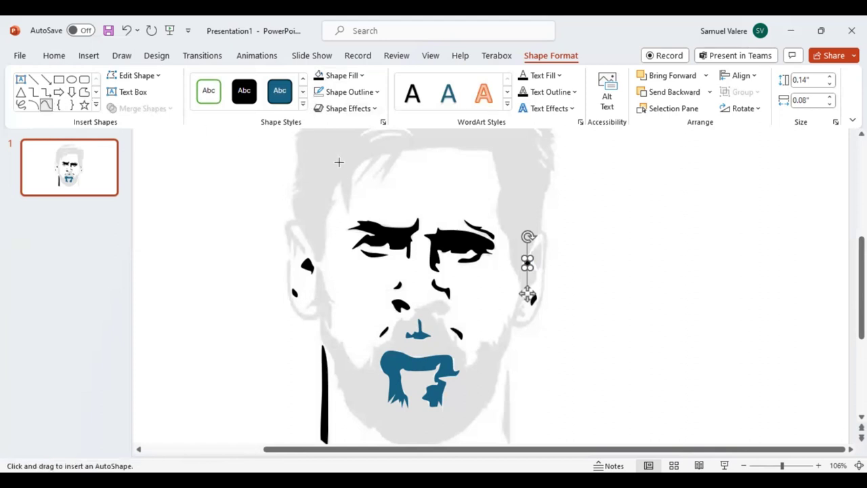
- Trace the upper right ear shadow as a closed shape filled black
click(537, 244)
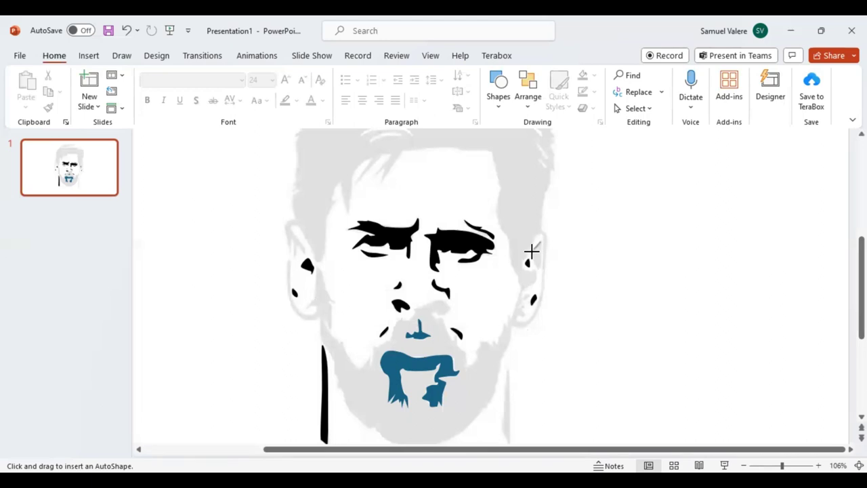
click(533, 257)
click(539, 270)
click(539, 242)
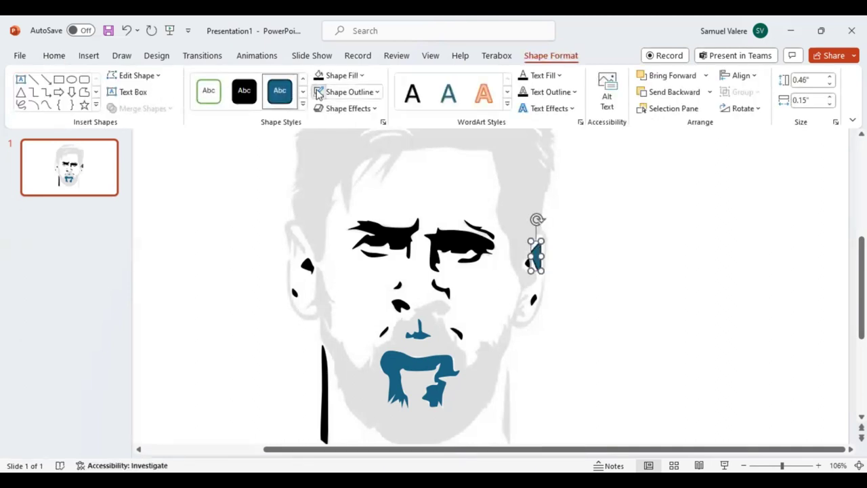
click(319, 76)
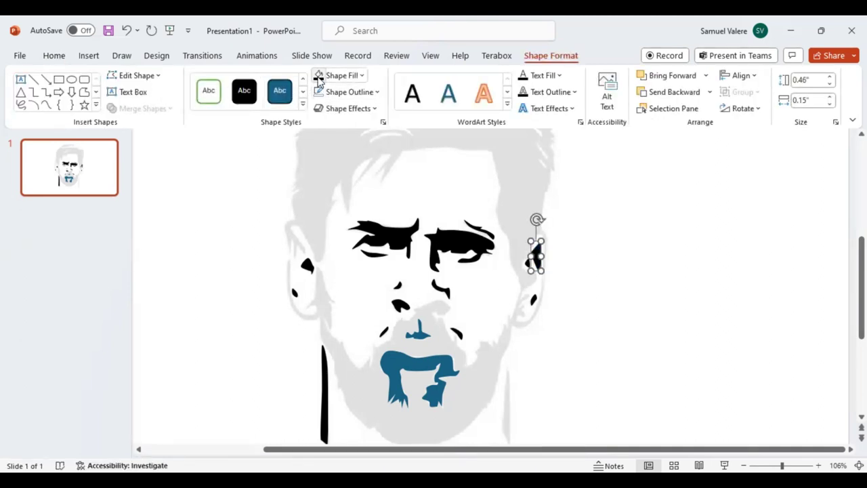
click(46, 106)
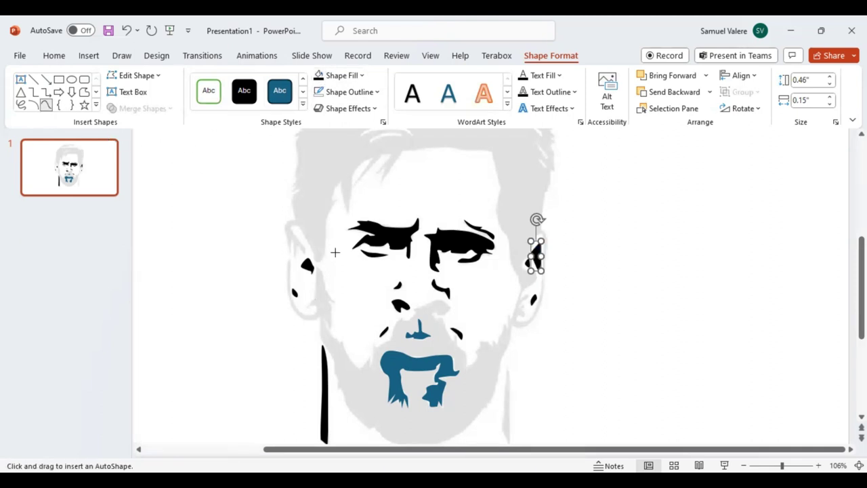
click(518, 314)
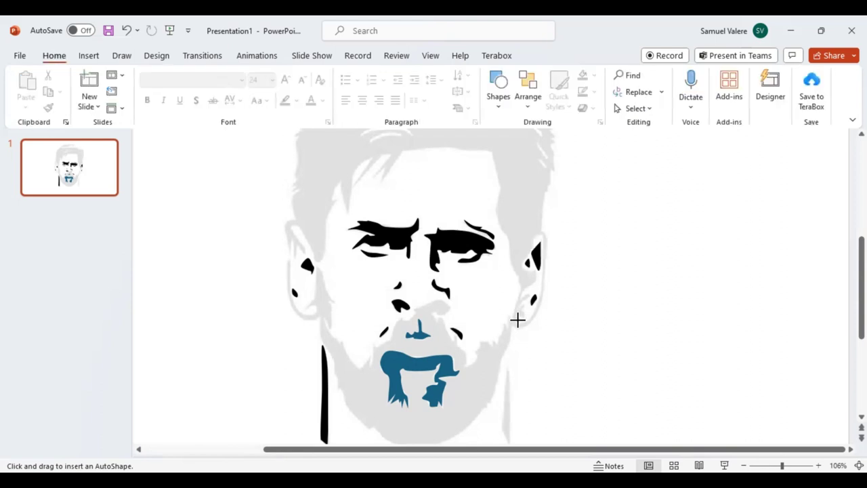
- Trace the right ear's outer rim as a closed shape, about 1.4 by 0.43 inches, without outline
mouse_move(524, 320)
mouse_down()
mouse_move(540, 287)
mouse_move(541, 232)
mouse_move(522, 261)
mouse_move(535, 274)
mouse_move(519, 293)
mouse_move(527, 293)
mouse_move(516, 304)
mouse_move(525, 304)
mouse_move(522, 315)
mouse_up()
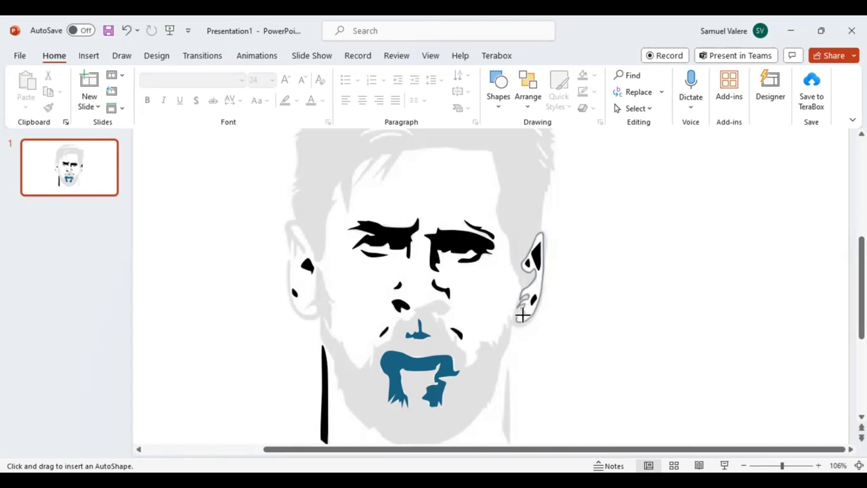
click(519, 315)
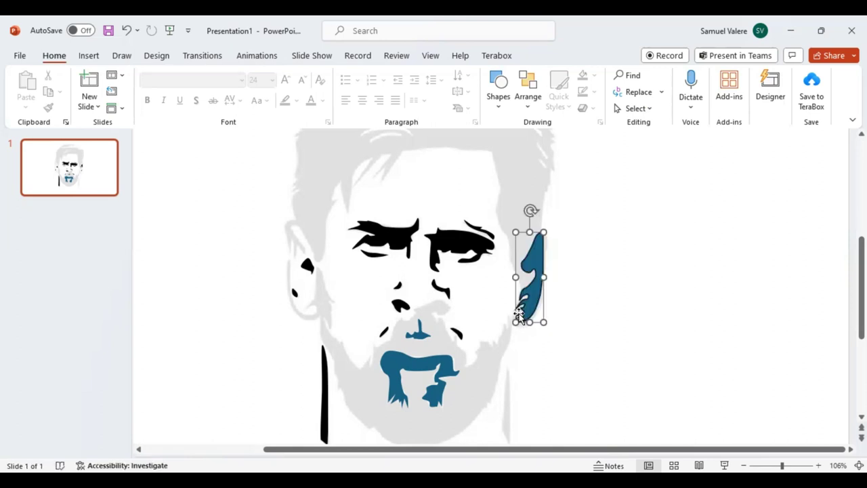
click(321, 94)
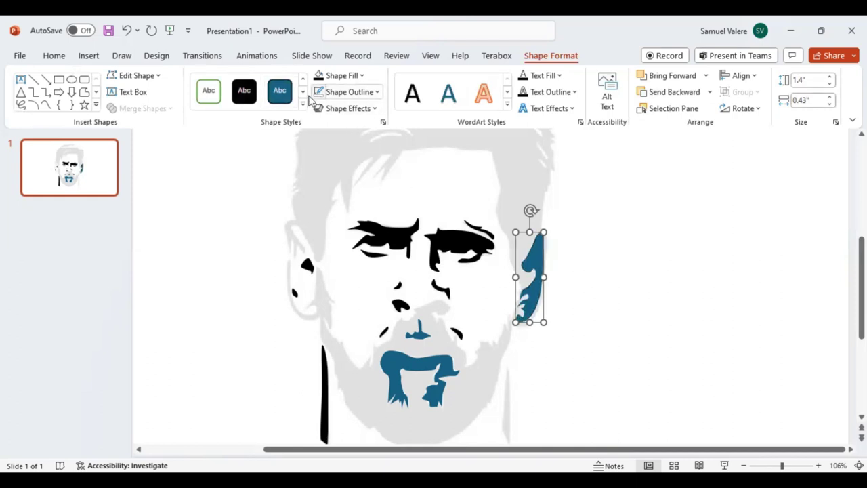
- Fill the right-ear shape white and send it to the back behind the black ear shadows
click(355, 77)
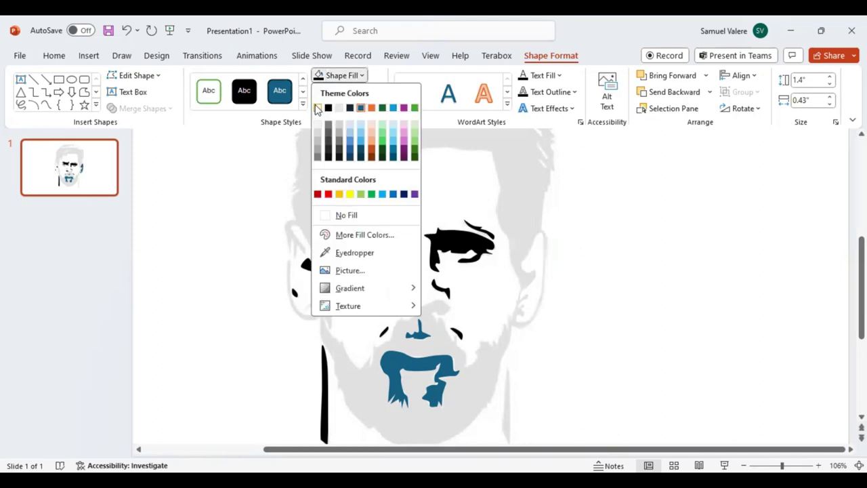
click(708, 116)
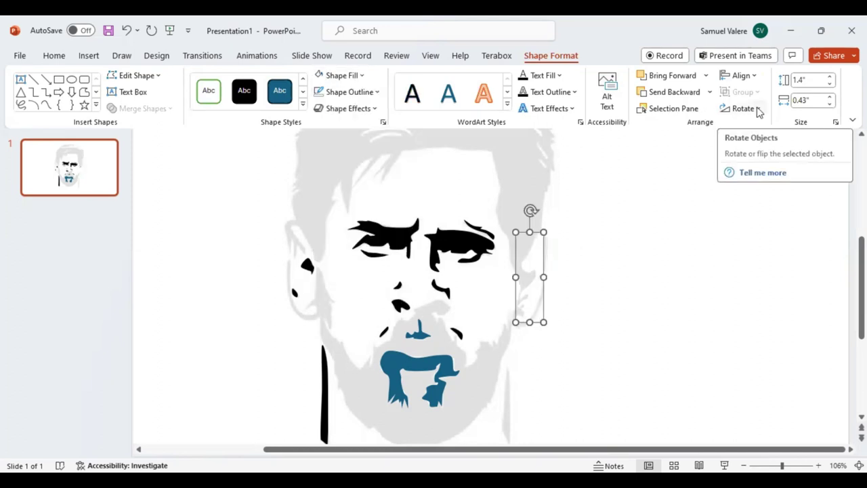
click(756, 110)
click(709, 93)
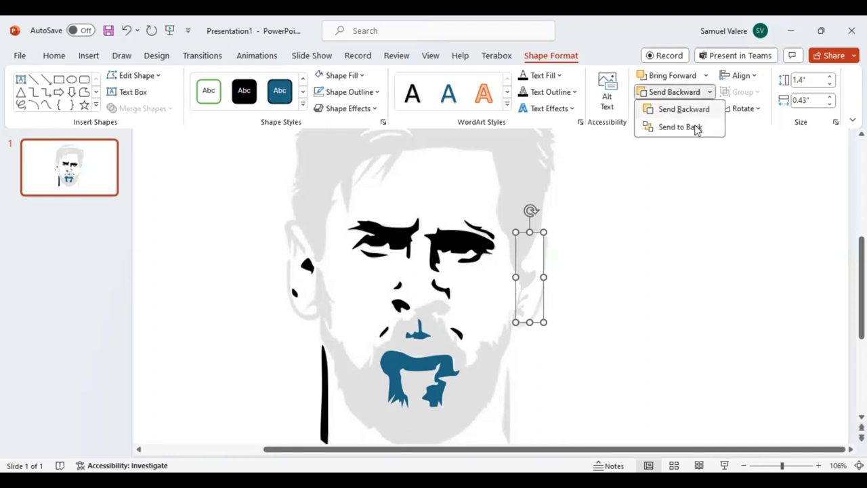
click(679, 127)
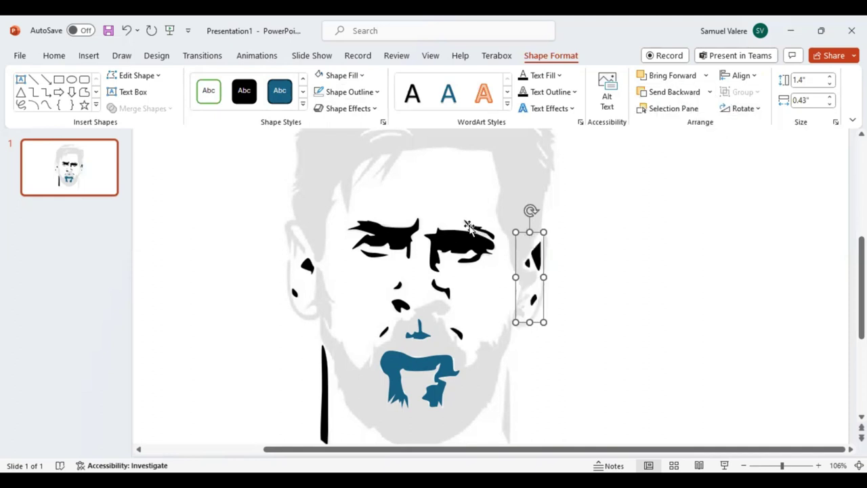
scroll(467, 225, up, 1)
scroll(471, 228, up, 1)
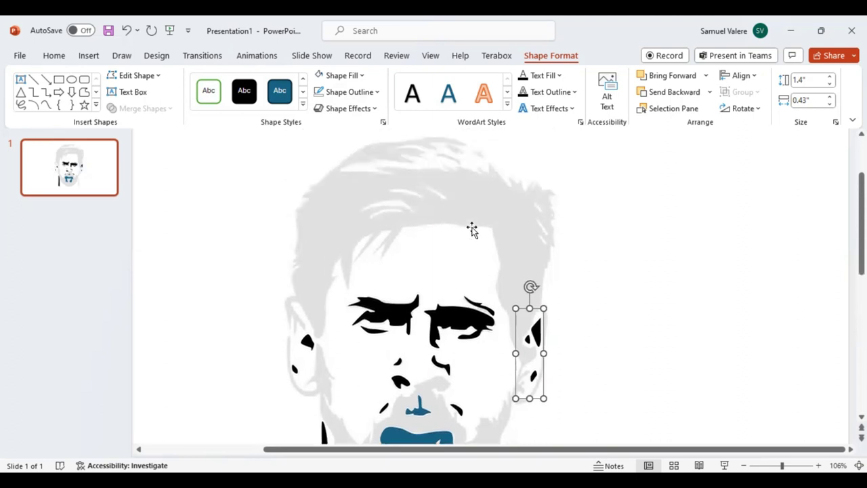
- Draw two tiny curves near the right temple with the Curve tool
click(47, 107)
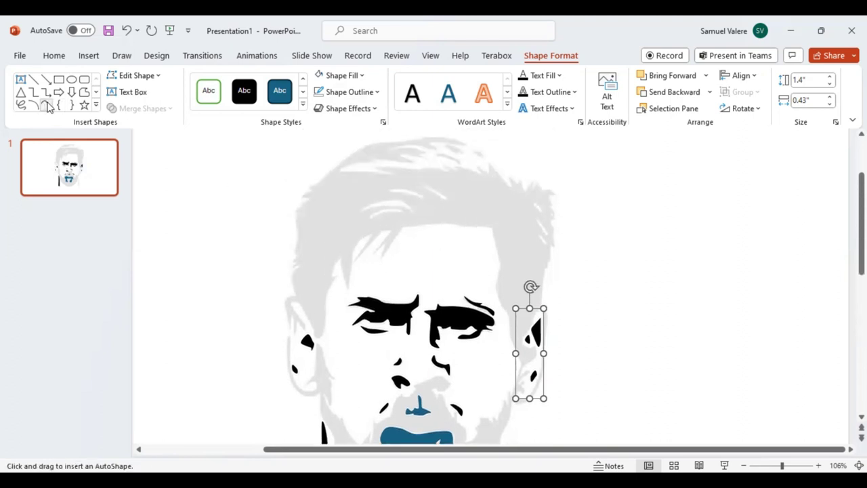
click(545, 244)
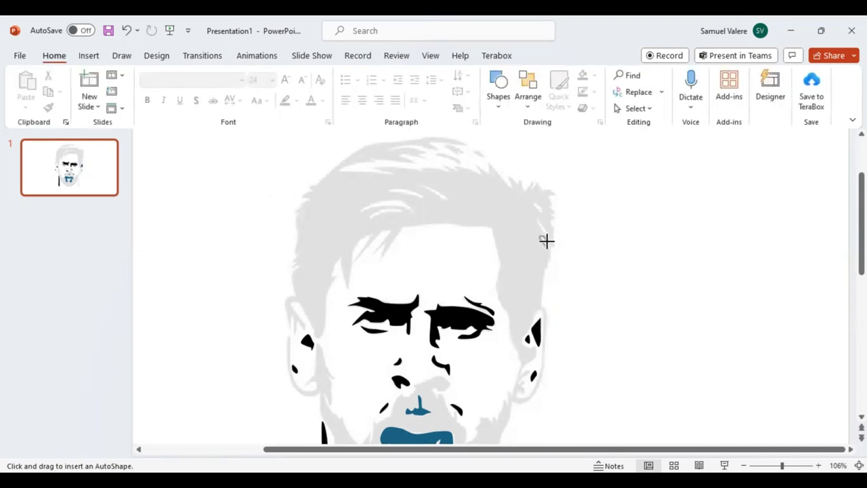
double_click(545, 244)
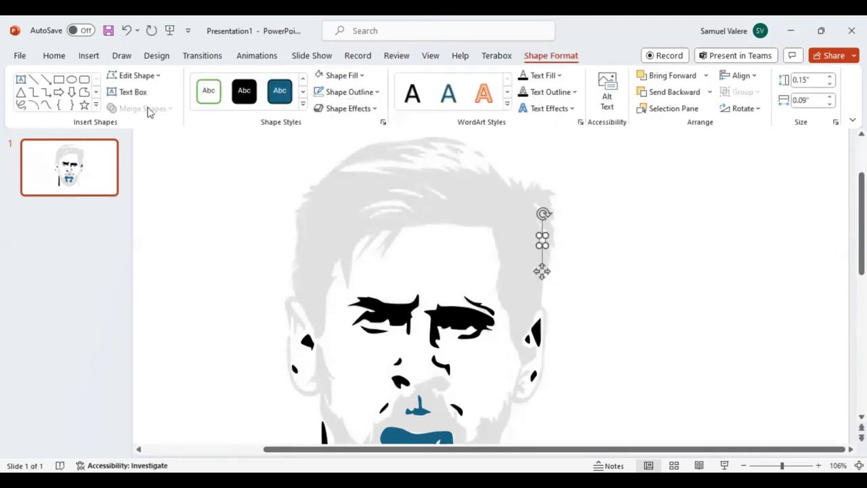
click(45, 105)
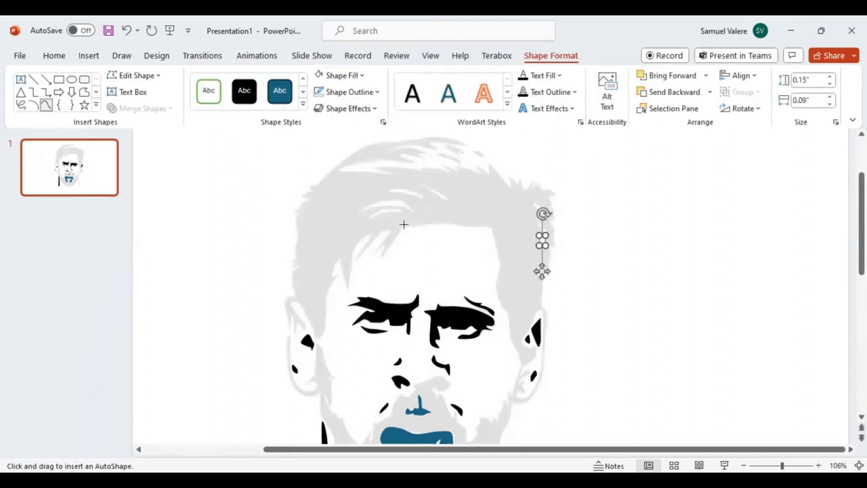
click(532, 203)
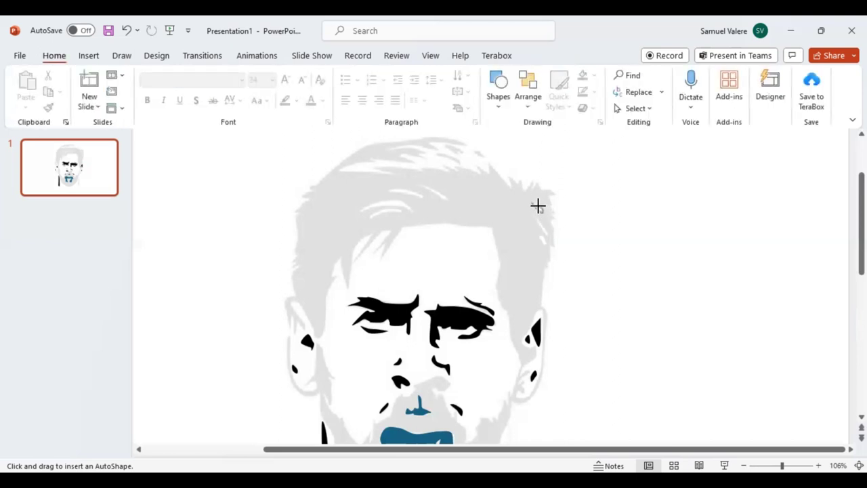
double_click(535, 205)
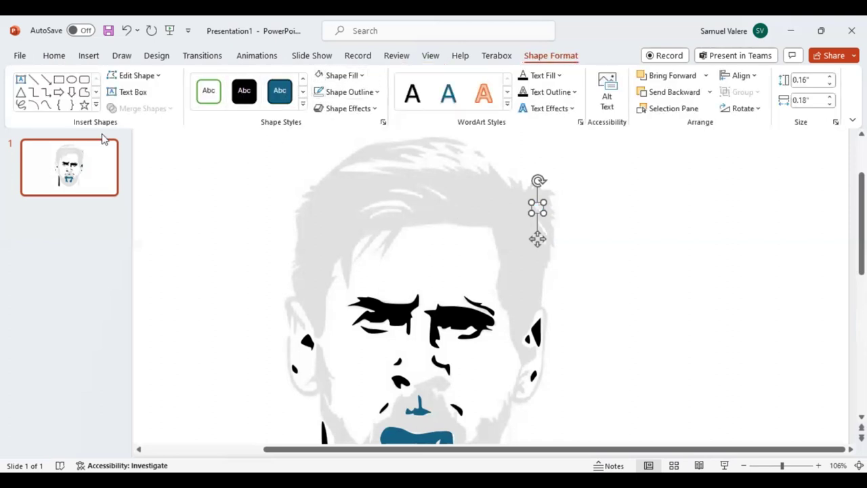
- Draw a bent curve along the right temple hair and set it to No Outline
click(45, 103)
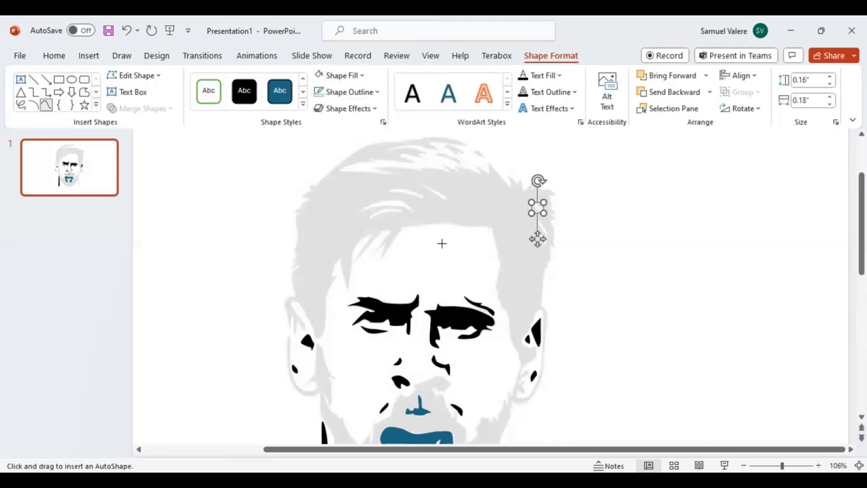
click(534, 219)
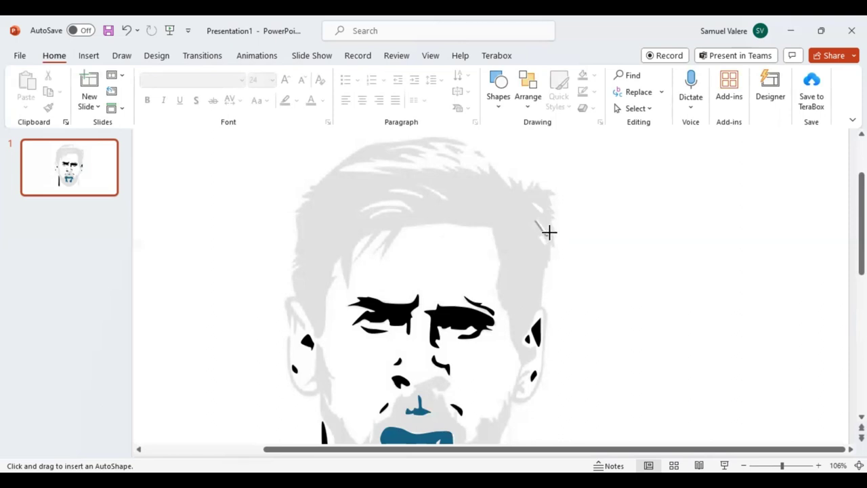
click(548, 230)
double_click(541, 226)
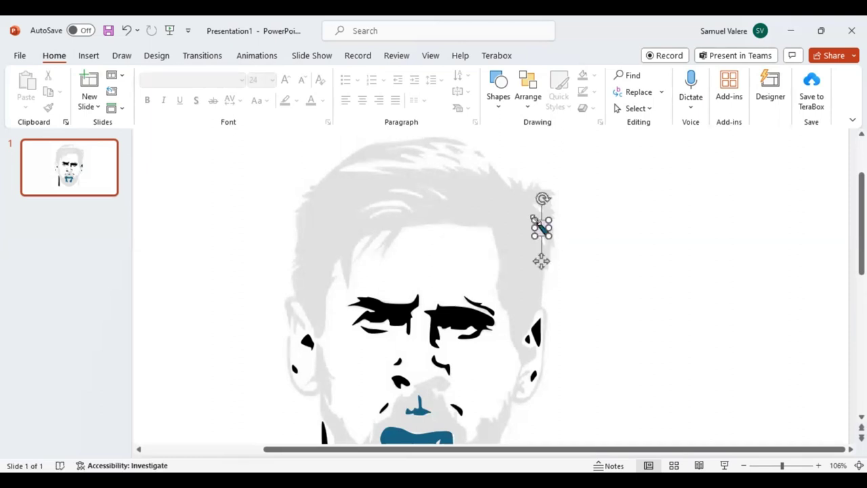
click(317, 91)
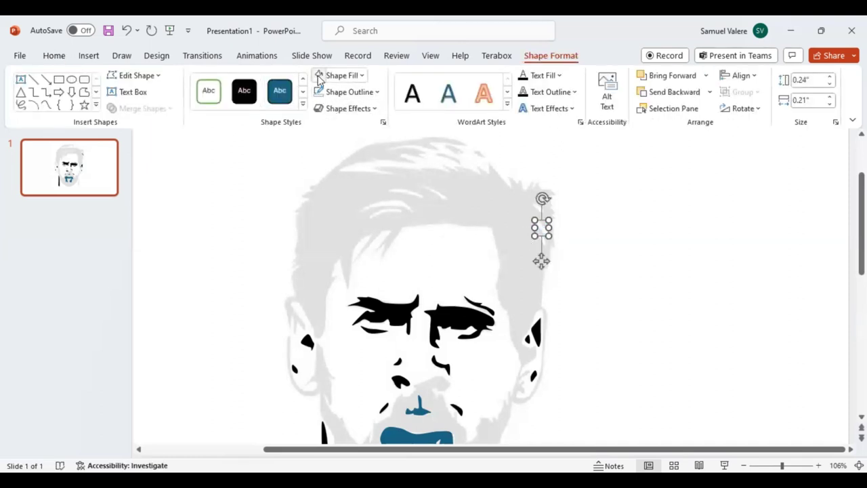
click(46, 105)
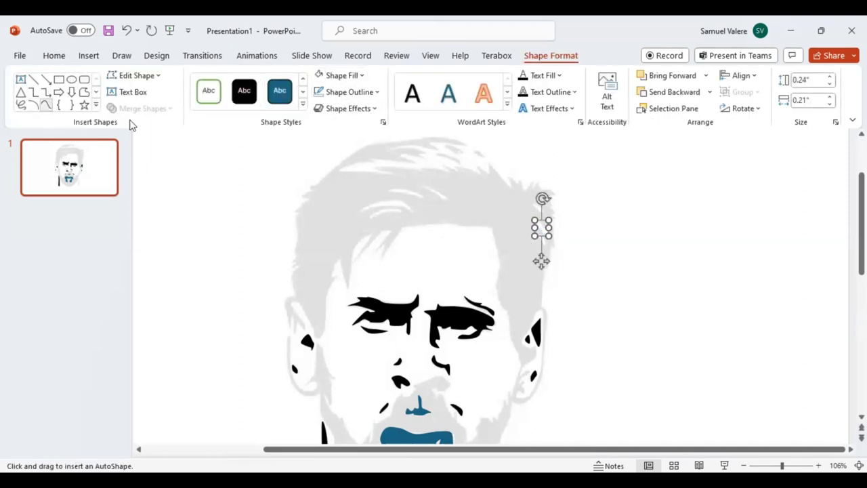
- Trace small hair-stroke shapes in the hair above the forehead
click(446, 200)
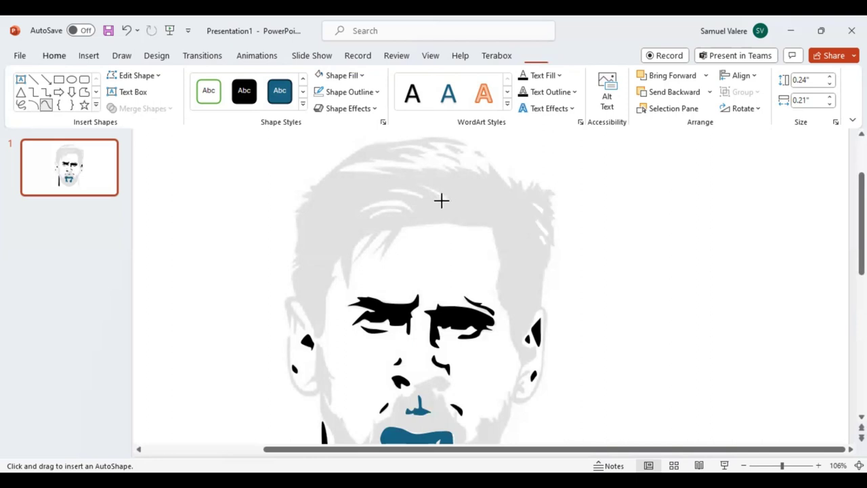
mouse_move(433, 191)
mouse_down()
mouse_move(419, 187)
mouse_move(436, 191)
mouse_up()
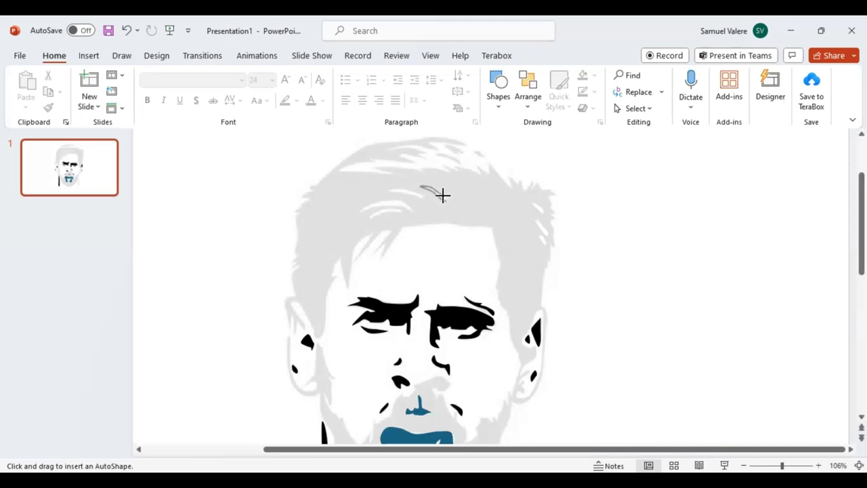
drag(436, 190, 445, 197)
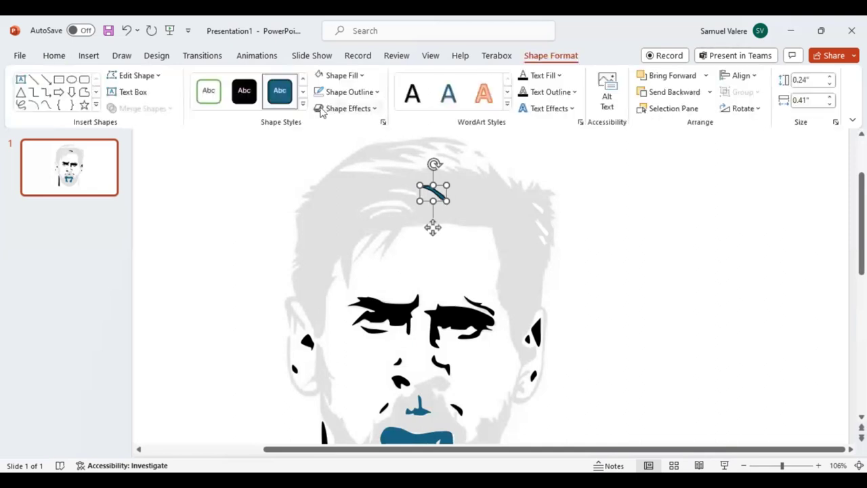
click(45, 104)
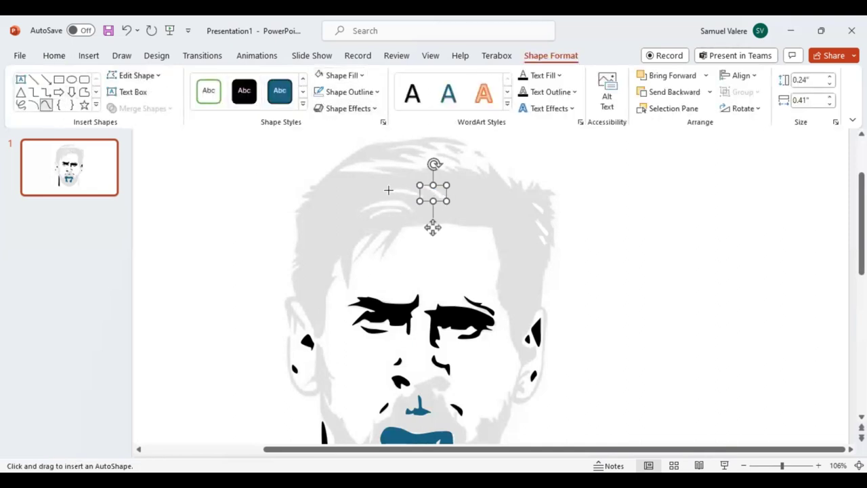
mouse_move(388, 190)
mouse_down()
mouse_move(422, 194)
mouse_move(389, 192)
mouse_up()
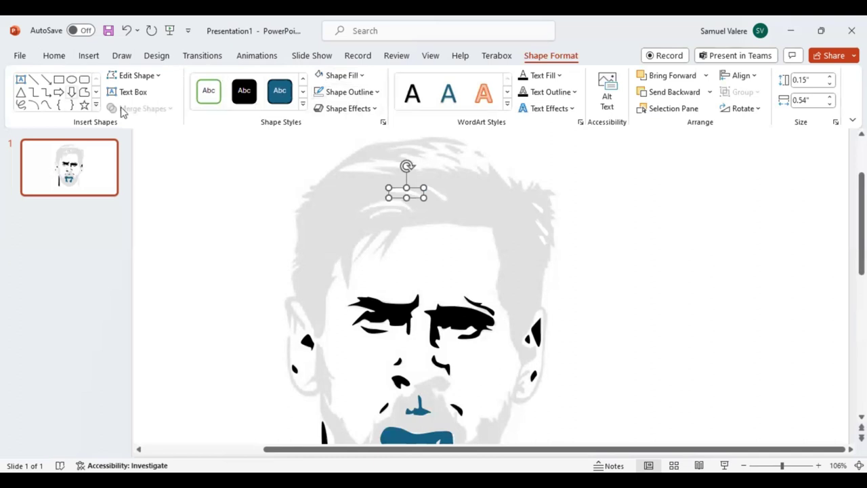
click(46, 106)
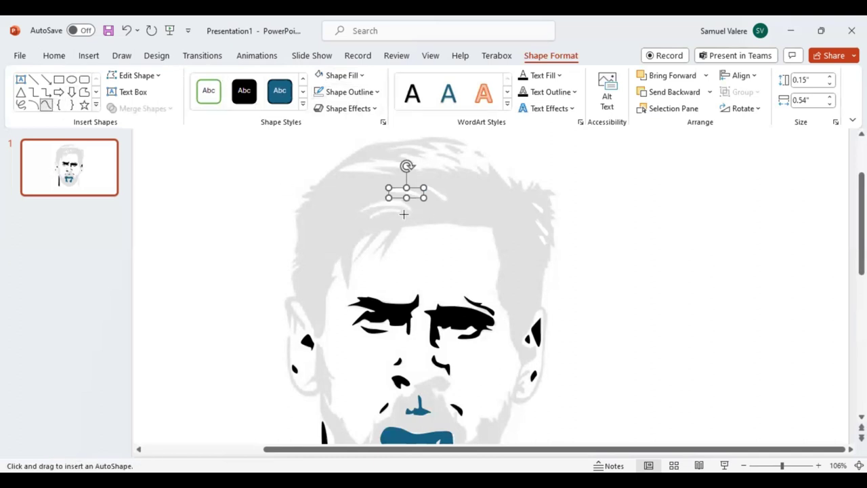
key(Delete)
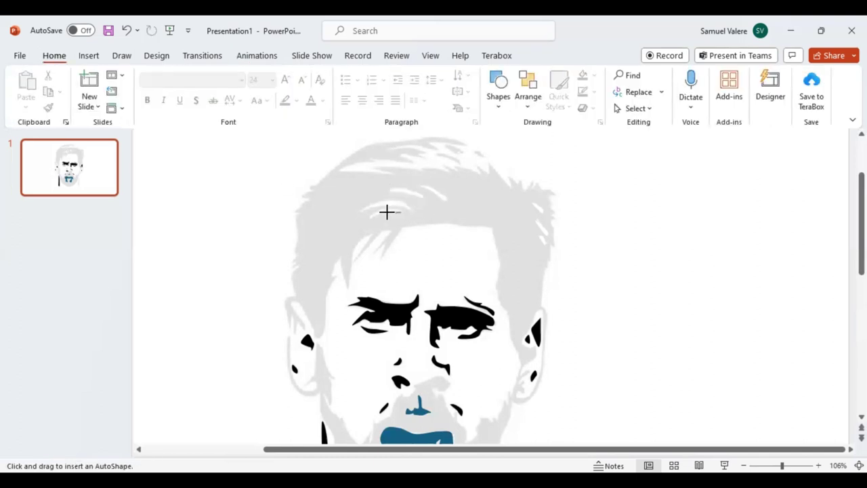
- Draw two more forehead hair strokes, removing one's outline and the other's fill
mouse_move(386, 212)
mouse_down()
mouse_move(370, 214)
mouse_move(392, 208)
mouse_up()
drag(392, 209, 401, 210)
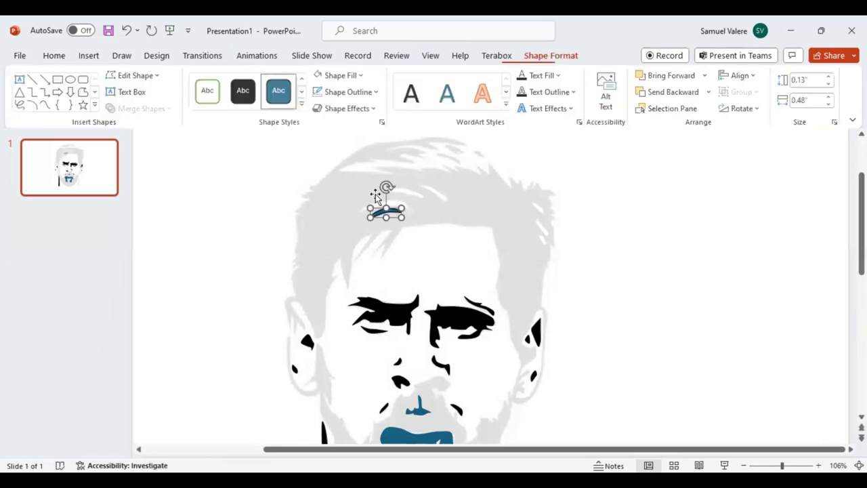
click(318, 91)
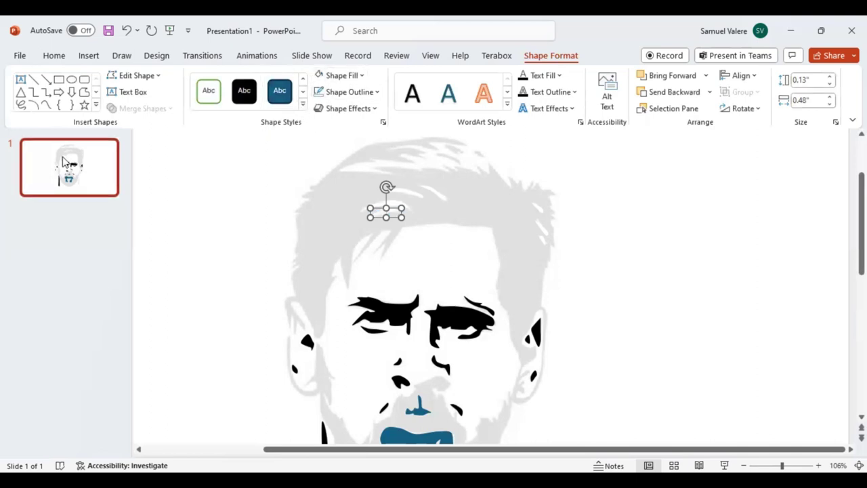
click(45, 105)
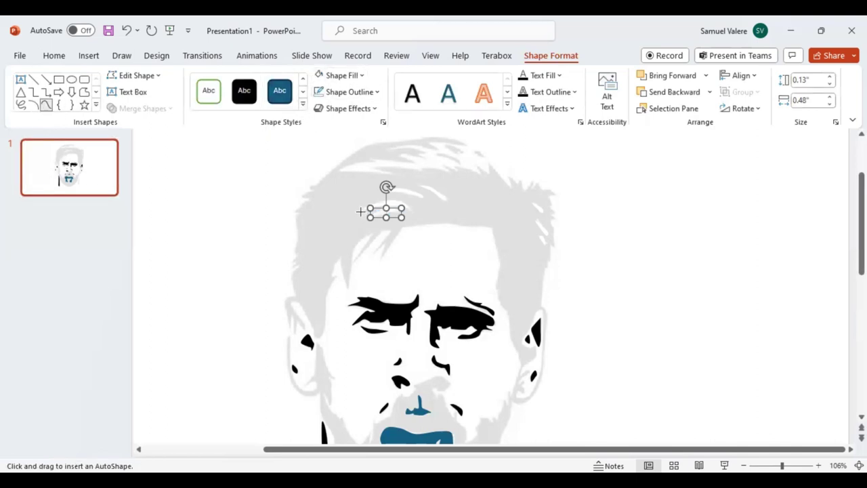
mouse_move(359, 212)
mouse_down()
mouse_move(382, 200)
mouse_move(413, 210)
mouse_move(387, 203)
mouse_move(357, 218)
mouse_up()
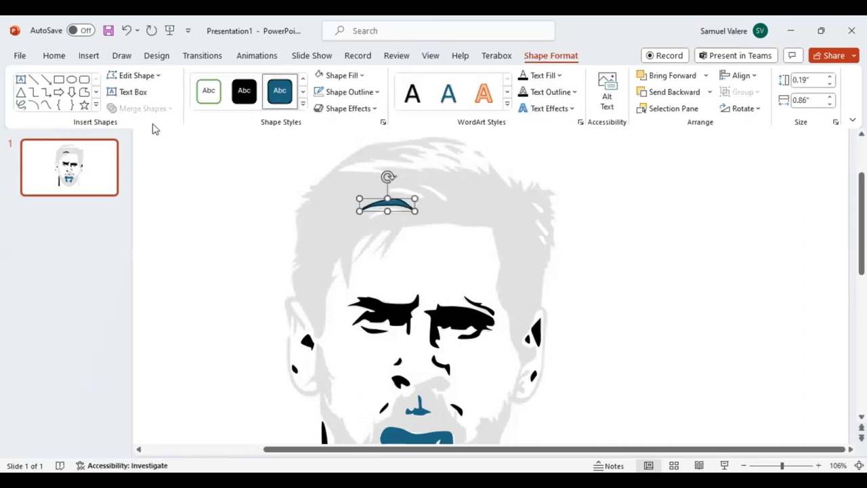
click(318, 77)
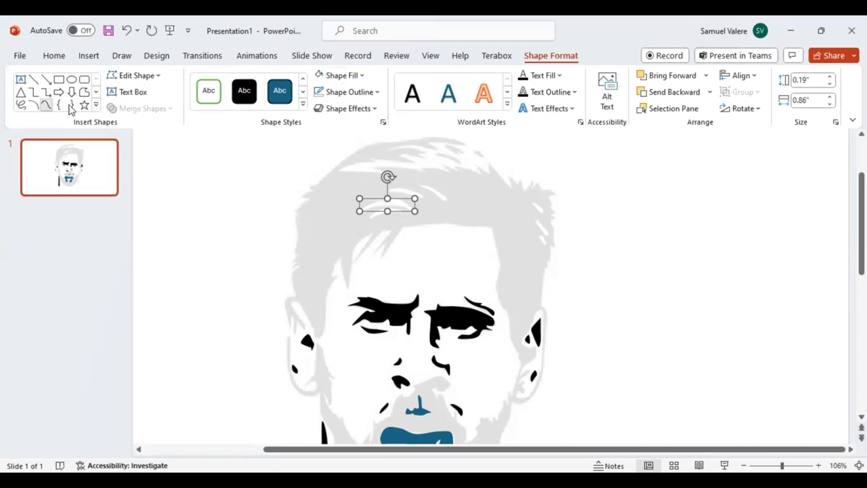
click(45, 105)
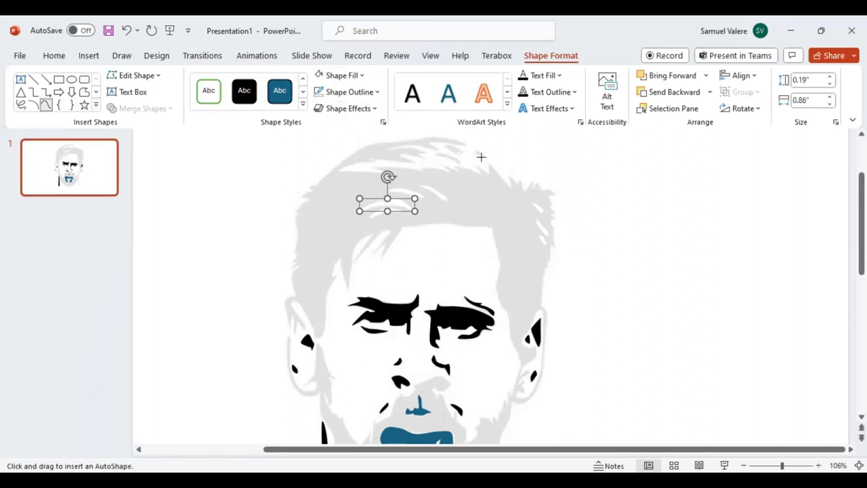
key(Delete)
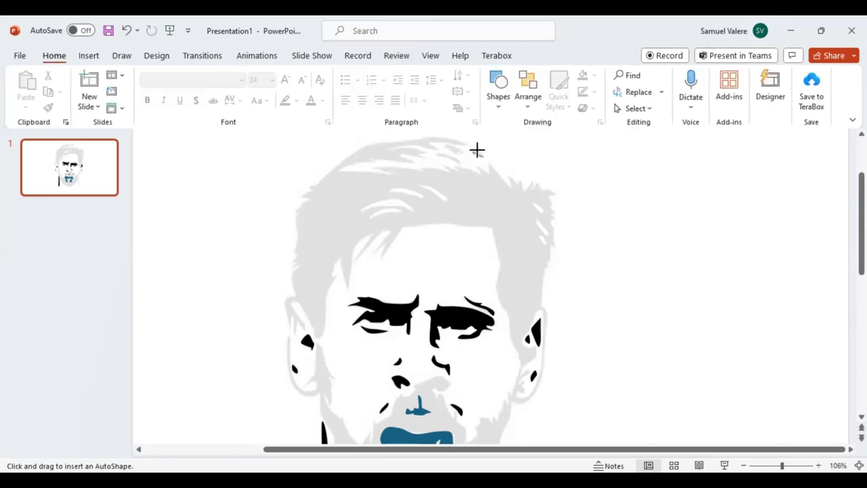
- Draw a small curve at the top of the hair and fill it black
click(475, 152)
double_click(482, 156)
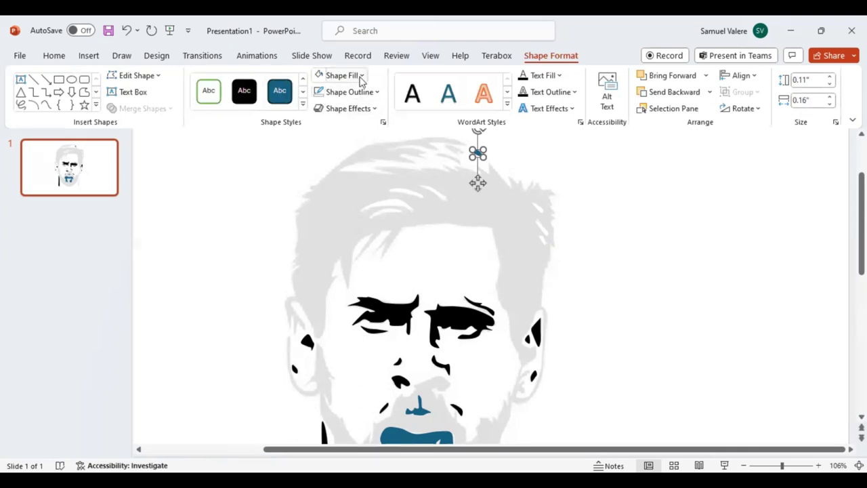
click(335, 76)
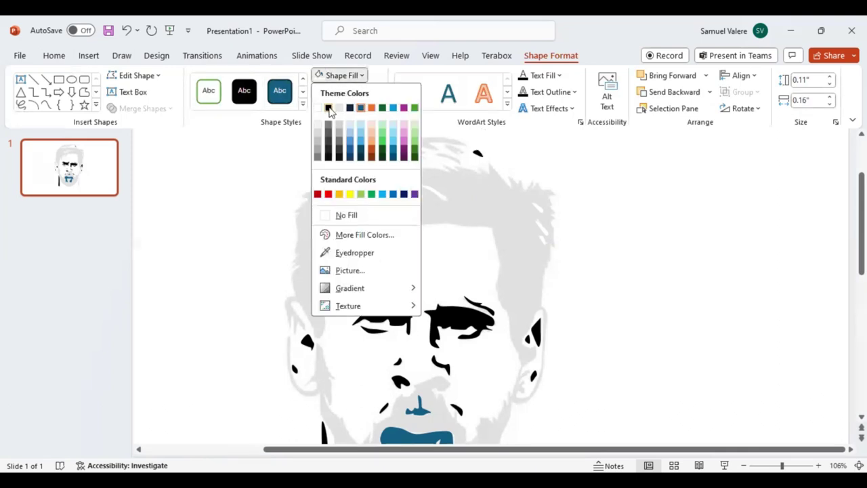
click(328, 108)
- Add a curve along the top of the hair and a small black strand at the crown
click(46, 105)
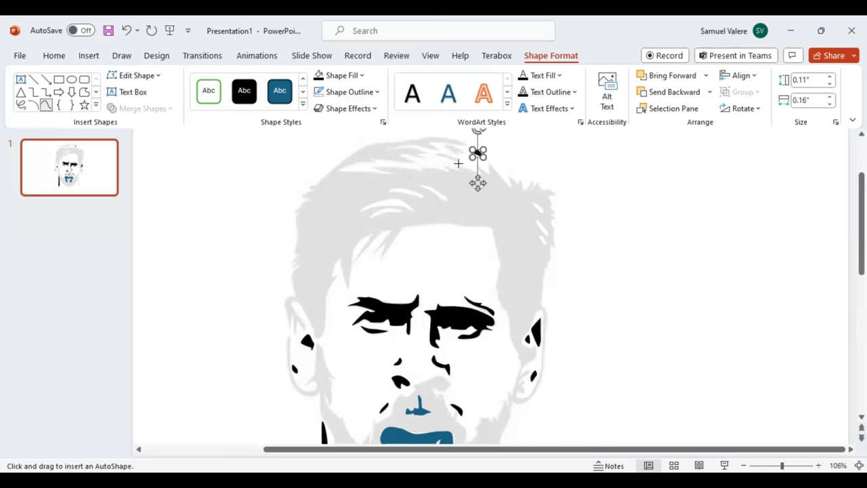
click(451, 157)
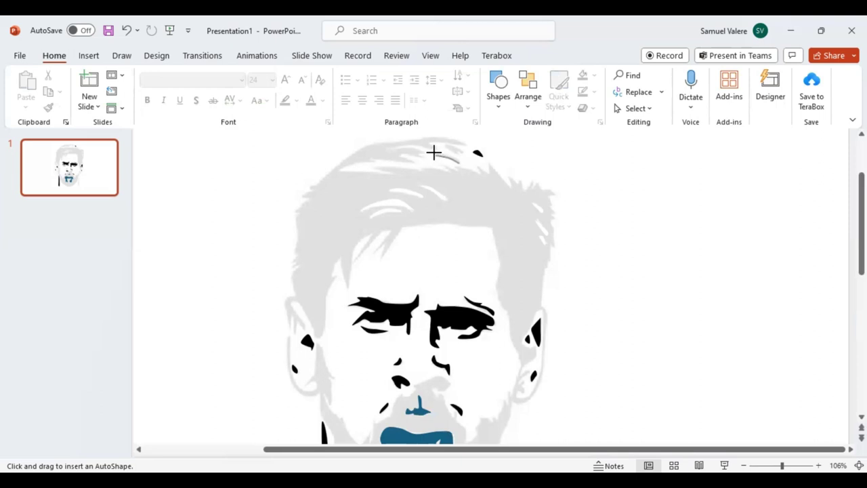
click(435, 153)
double_click(460, 162)
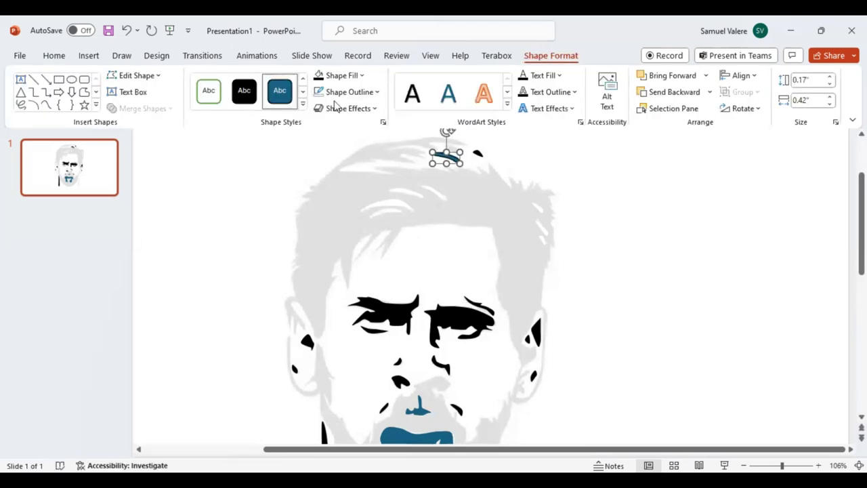
click(46, 104)
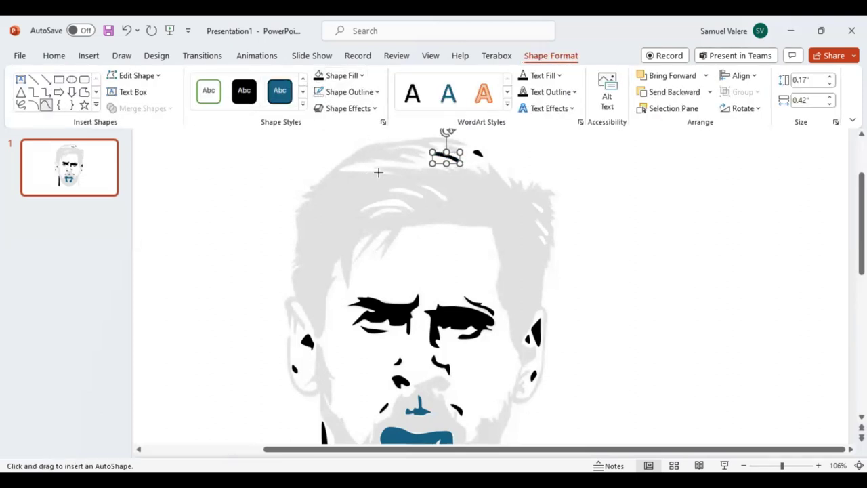
click(445, 145)
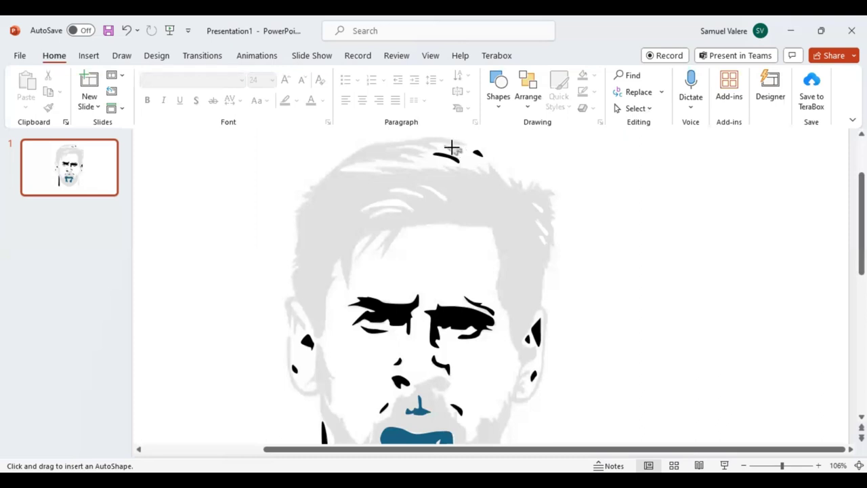
double_click(446, 144)
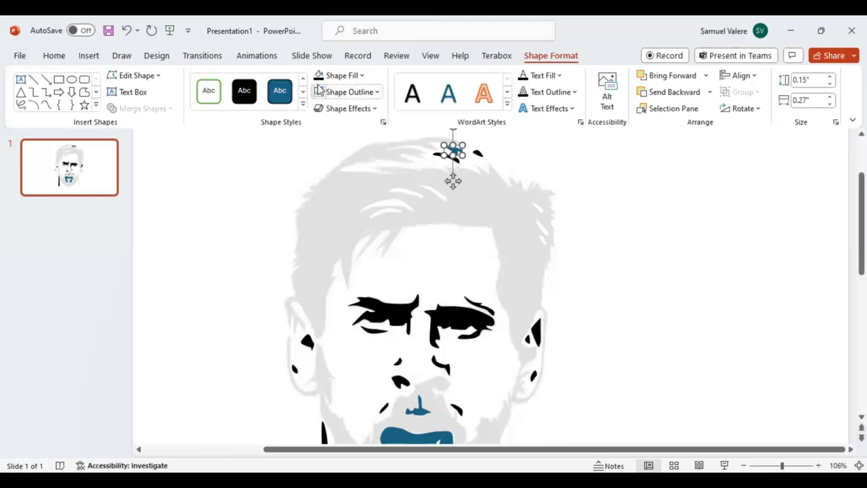
click(319, 79)
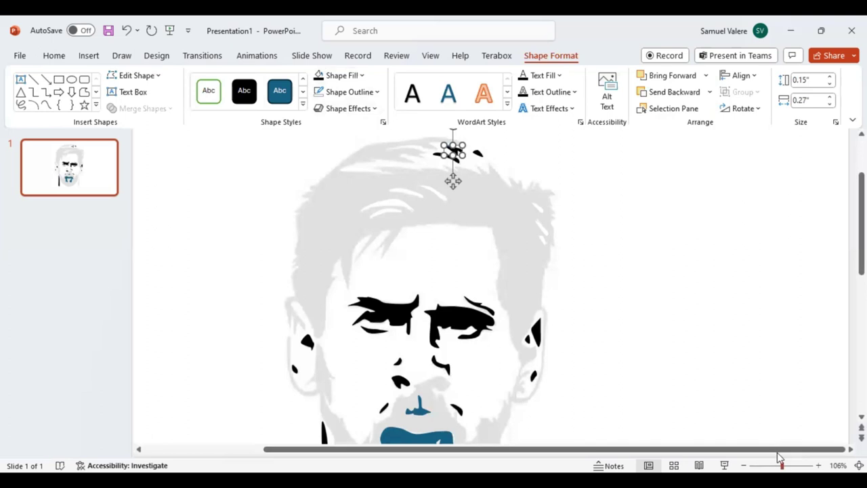
- Zoom out and draw a thin black sliver down the right jawline
drag(779, 458, 770, 460)
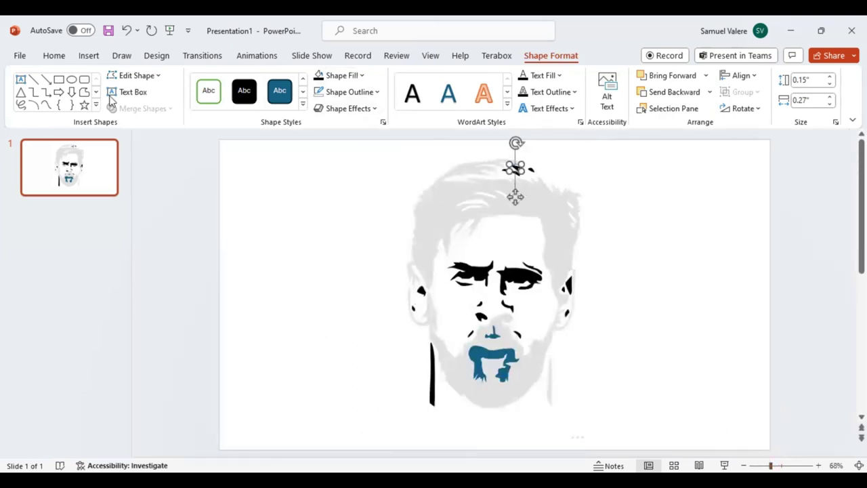
click(46, 105)
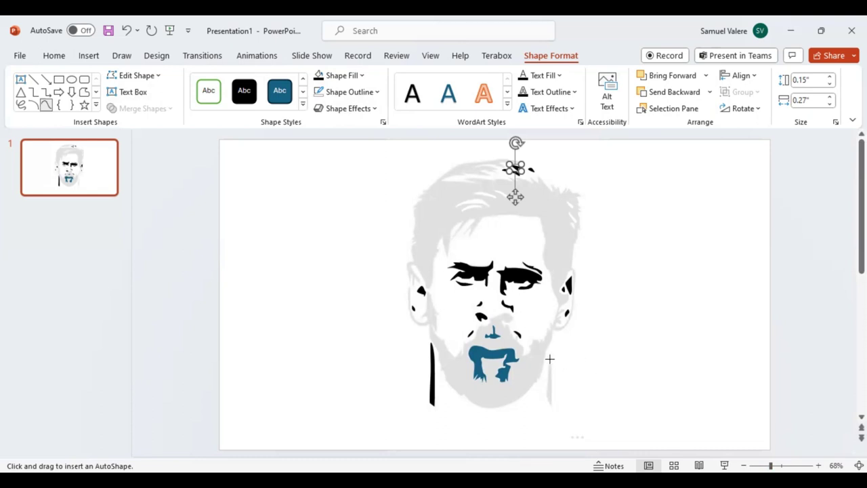
click(549, 356)
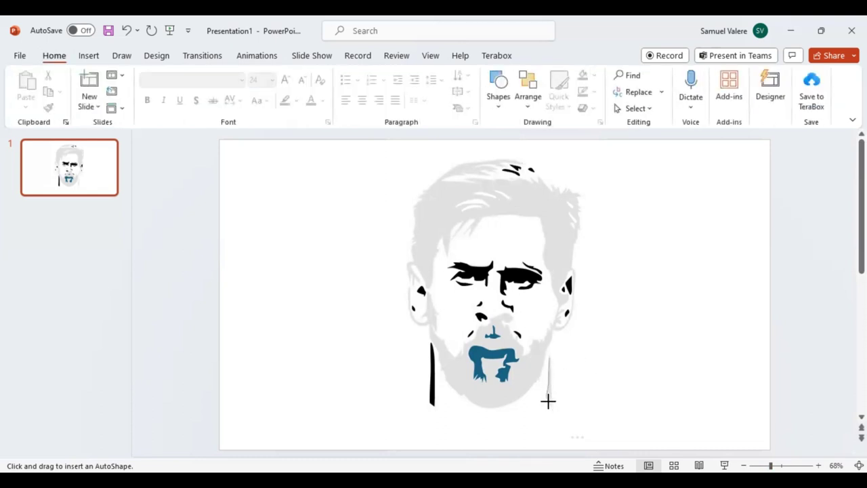
click(550, 407)
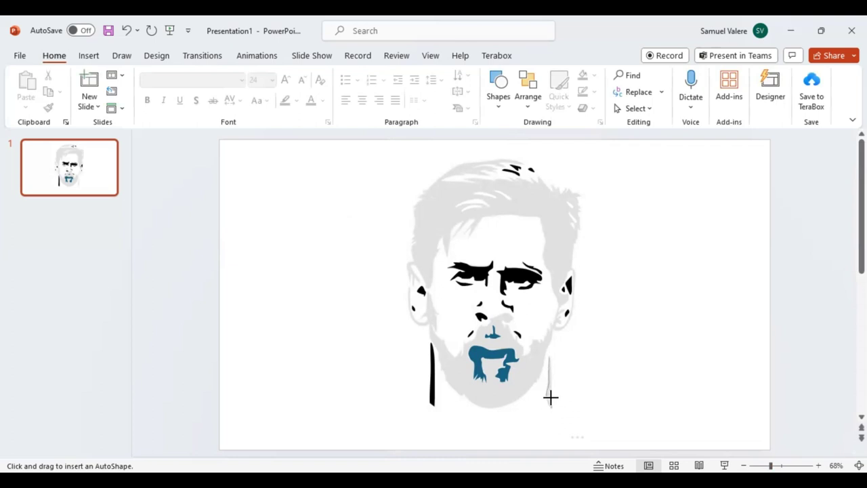
click(549, 356)
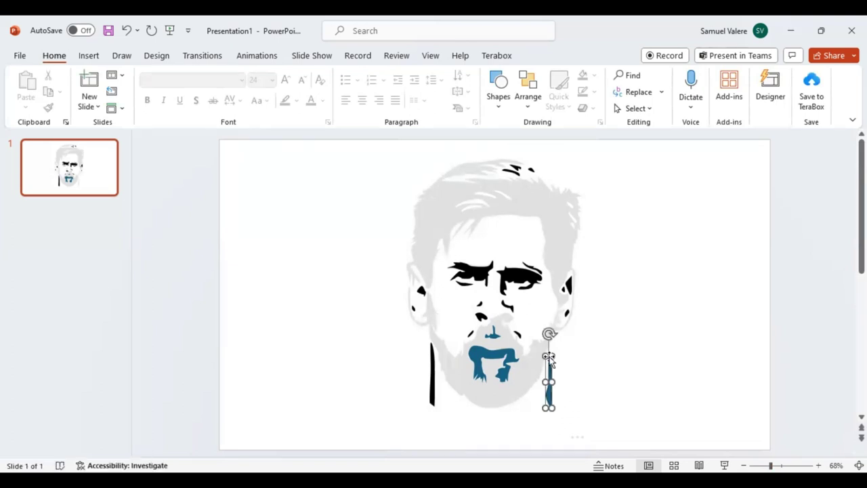
click(319, 75)
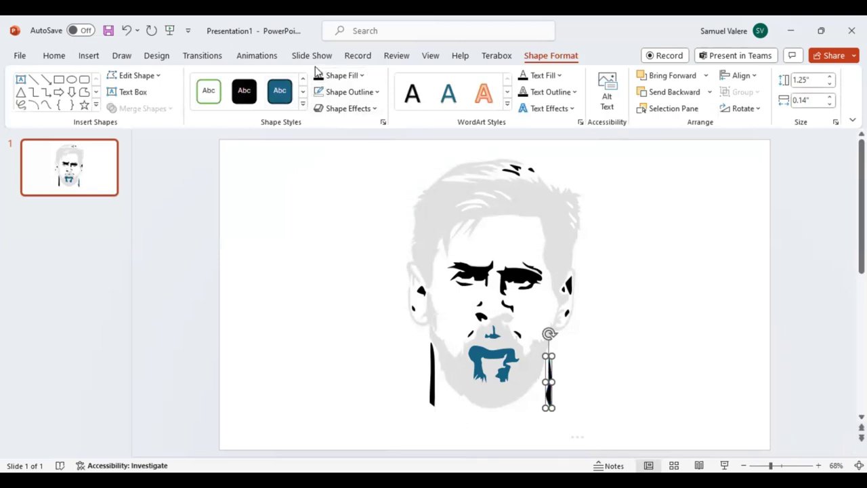
click(44, 105)
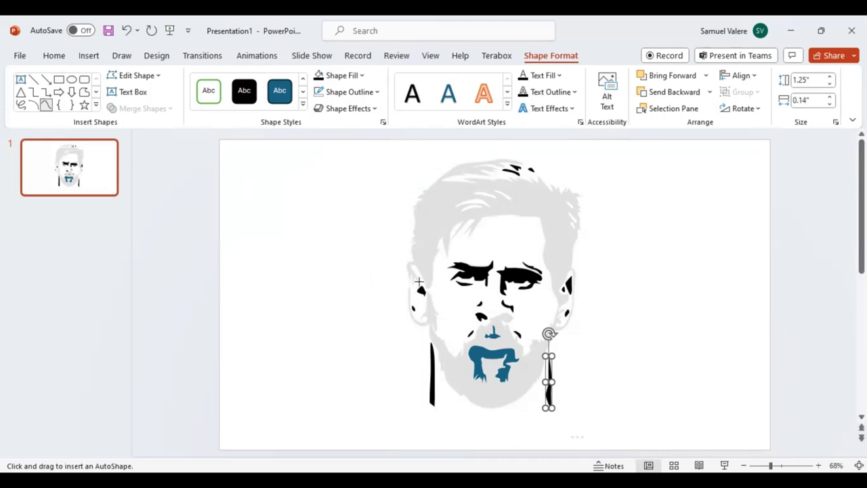
click(417, 281)
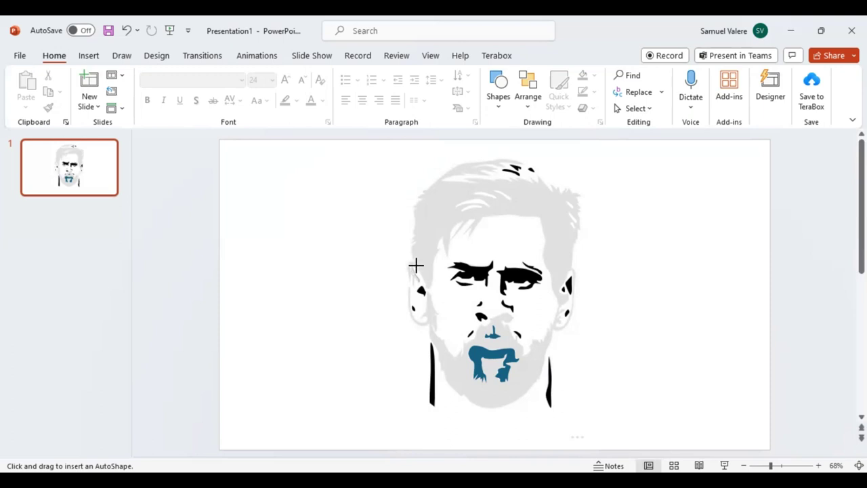
- Place the outline's first points beside the left ear, up the hairline and across the forehead
click(413, 265)
click(423, 289)
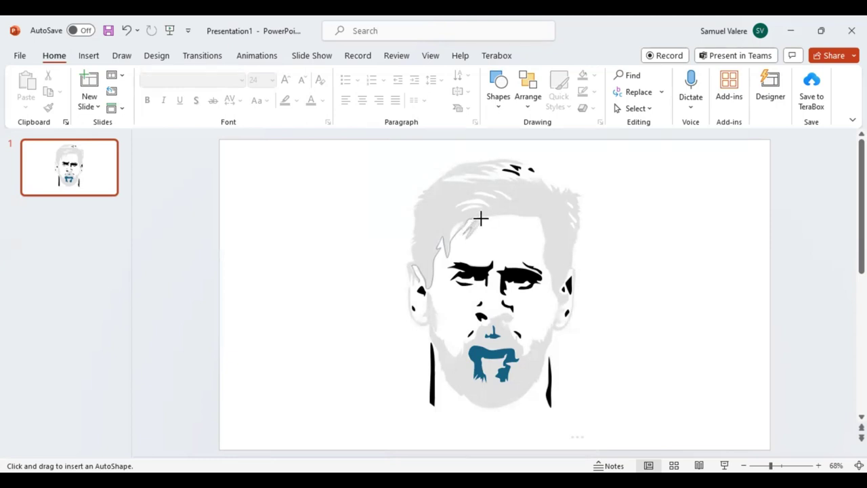
click(481, 217)
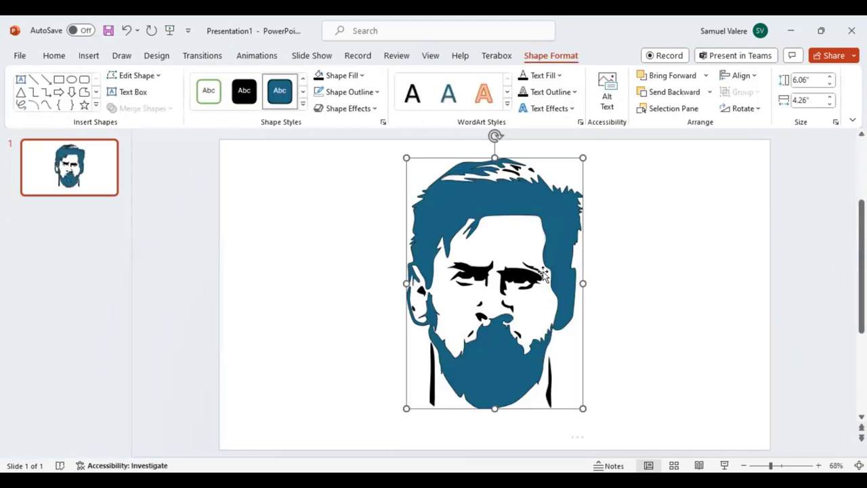
- Fill the large hair-and-beard shape black and send it to the back
click(319, 77)
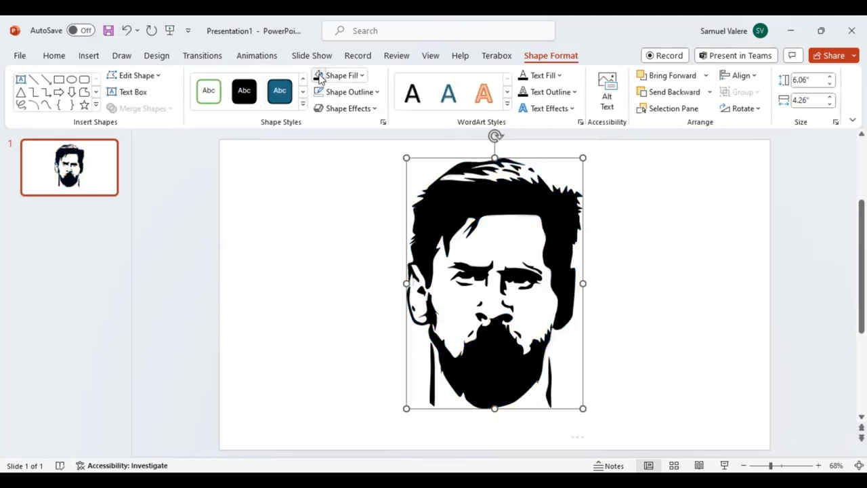
click(708, 93)
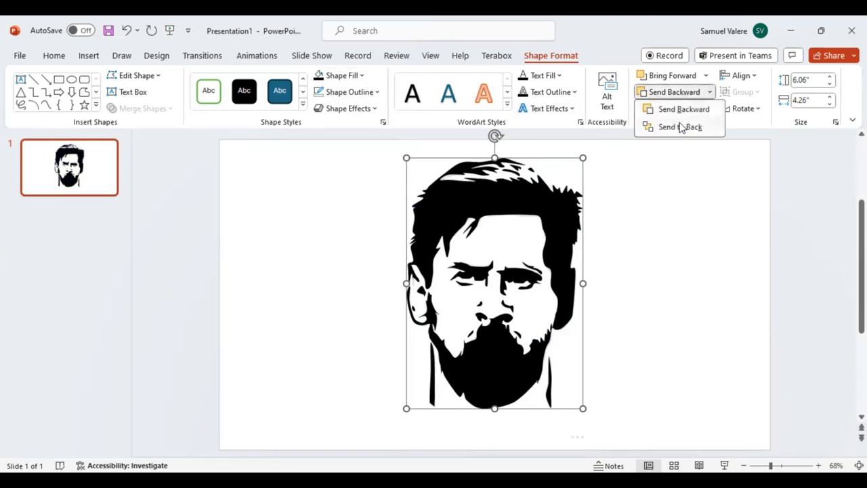
click(680, 127)
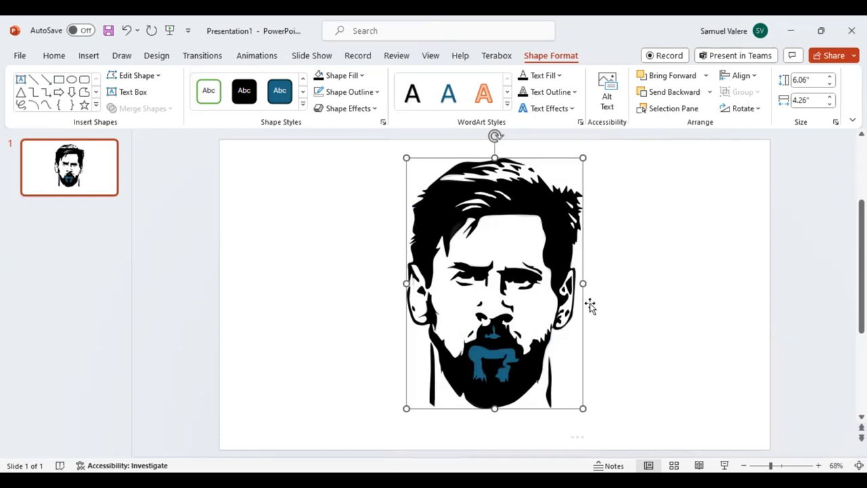
- Select the two small beard shapes and fill them white
click(496, 352)
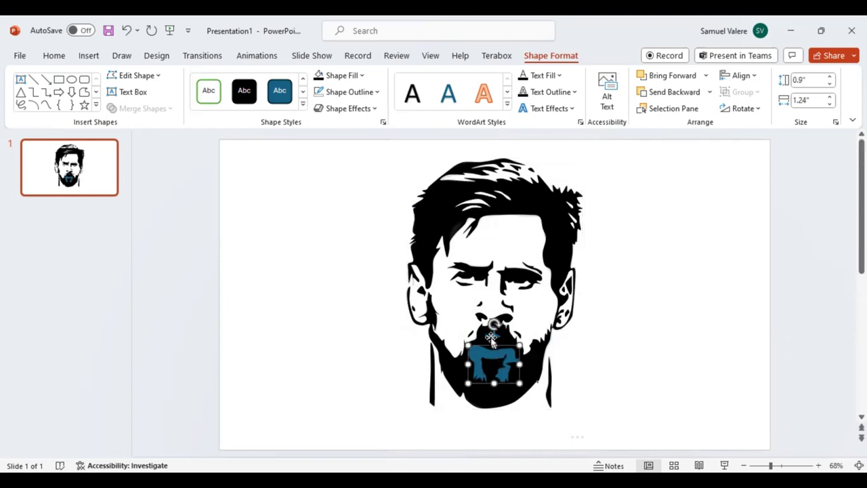
shift+click(492, 333)
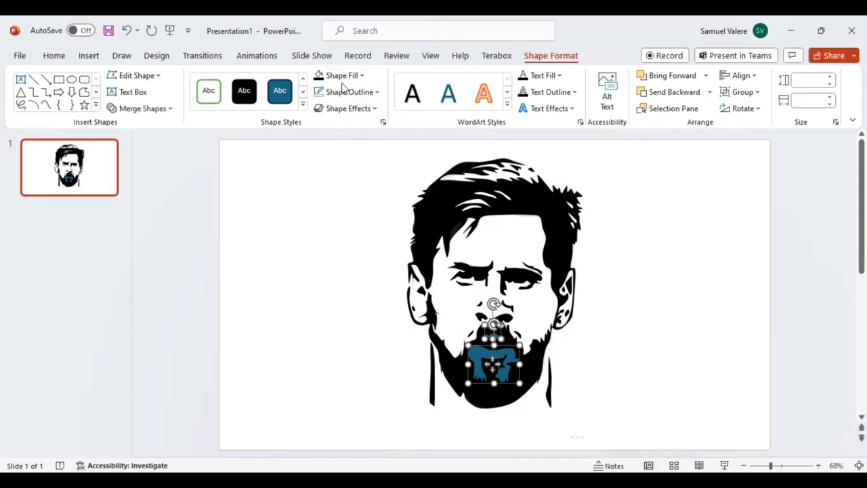
click(362, 75)
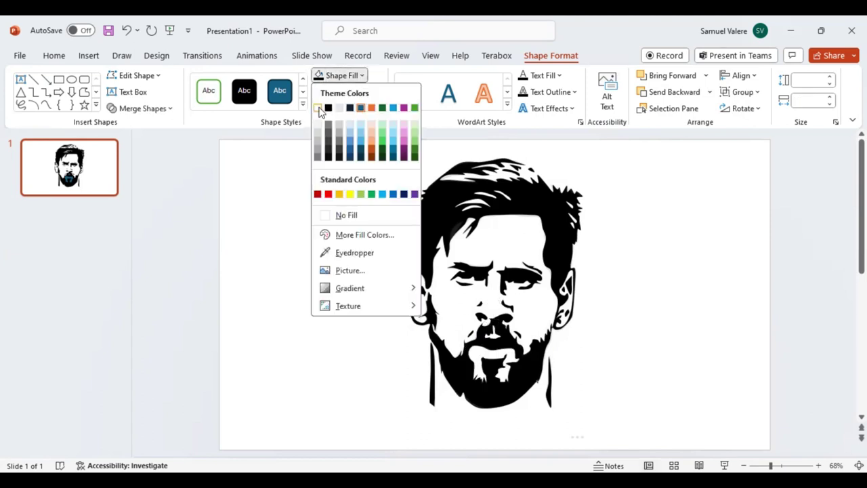
click(319, 110)
click(618, 344)
- Shrink the reference photo and place it at the slide's right edge beside the face
mouse_move(576, 367)
mouse_down()
mouse_move(629, 365)
mouse_move(623, 377)
mouse_up()
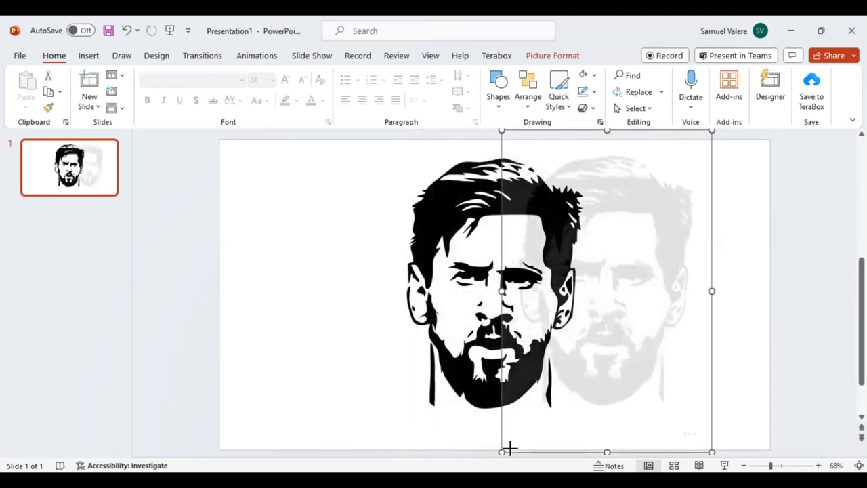
mouse_move(507, 449)
mouse_down()
mouse_move(620, 352)
mouse_move(656, 298)
mouse_up()
drag(660, 267, 691, 256)
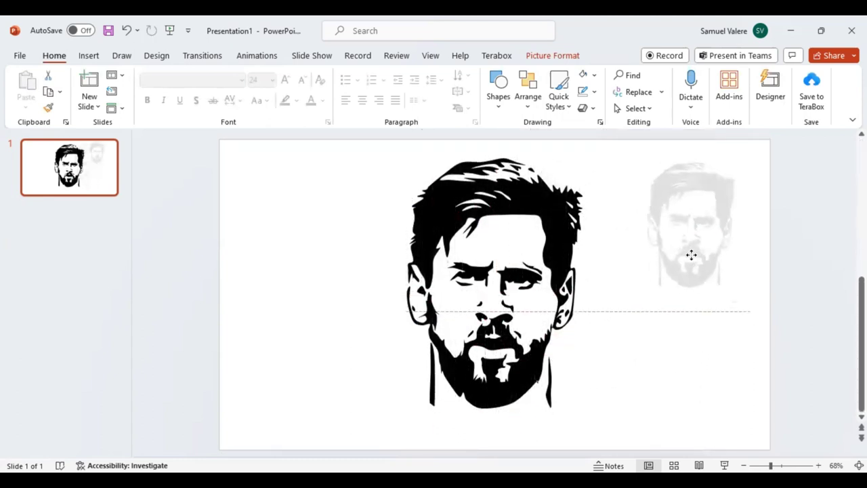
- Set the photo's Picture Transparency back to 0% in Format Picture
key(shift+F10)
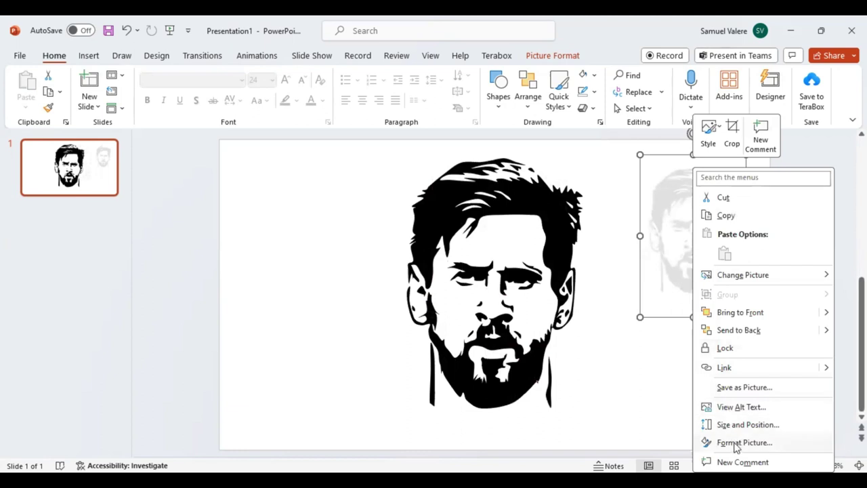
click(738, 442)
click(785, 168)
mouse_move(768, 272)
mouse_down()
mouse_move(789, 277)
mouse_move(760, 274)
mouse_up()
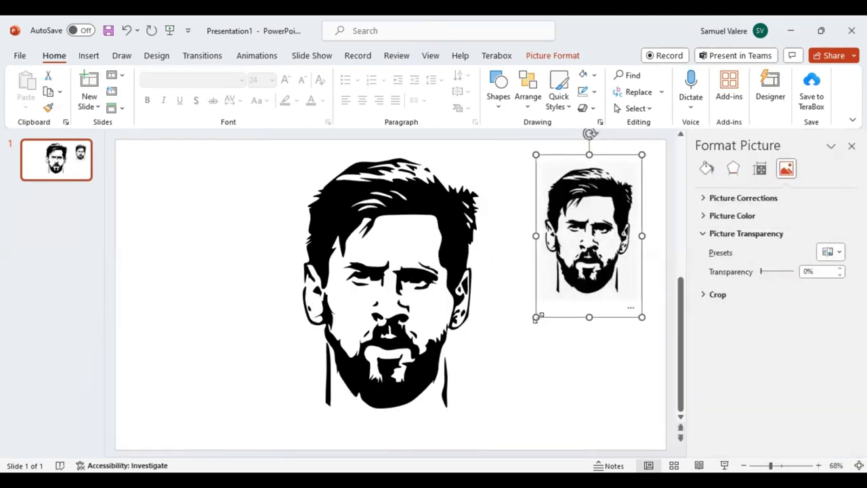